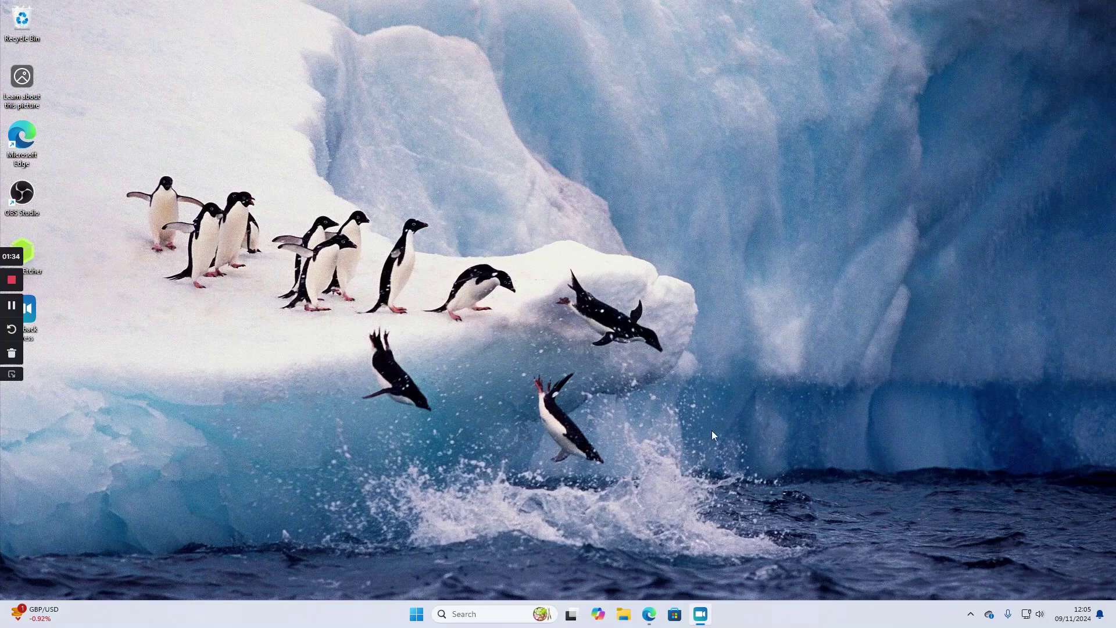
Download ventoy-1.0.99-windows.zip from SourceForge via ventoy.net's Downloads page, then close Edge.
click(649, 614)
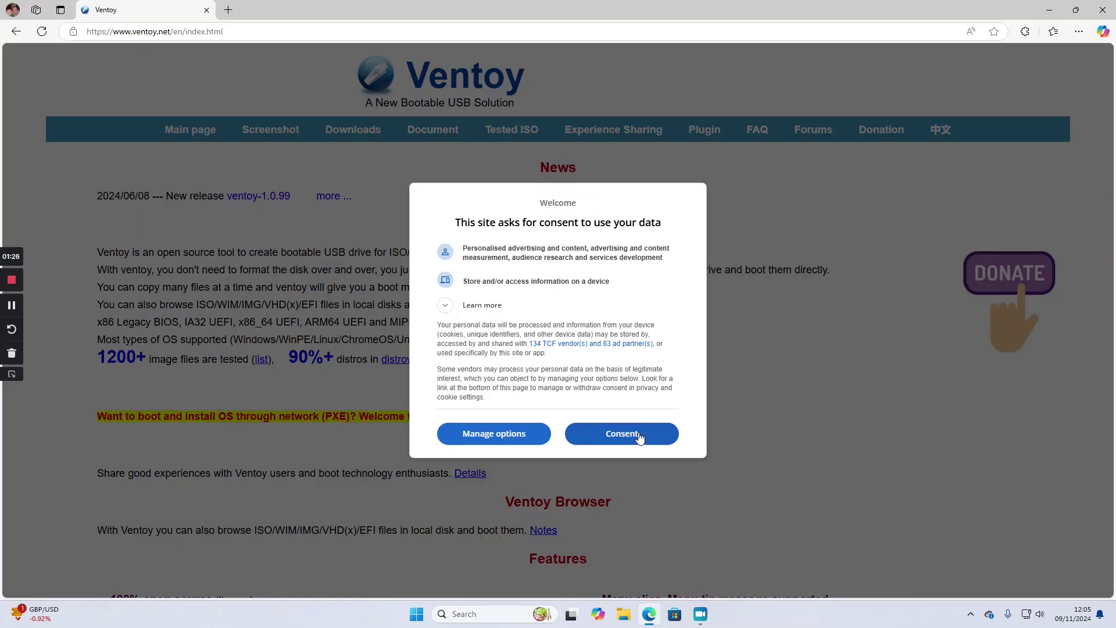
click(639, 434)
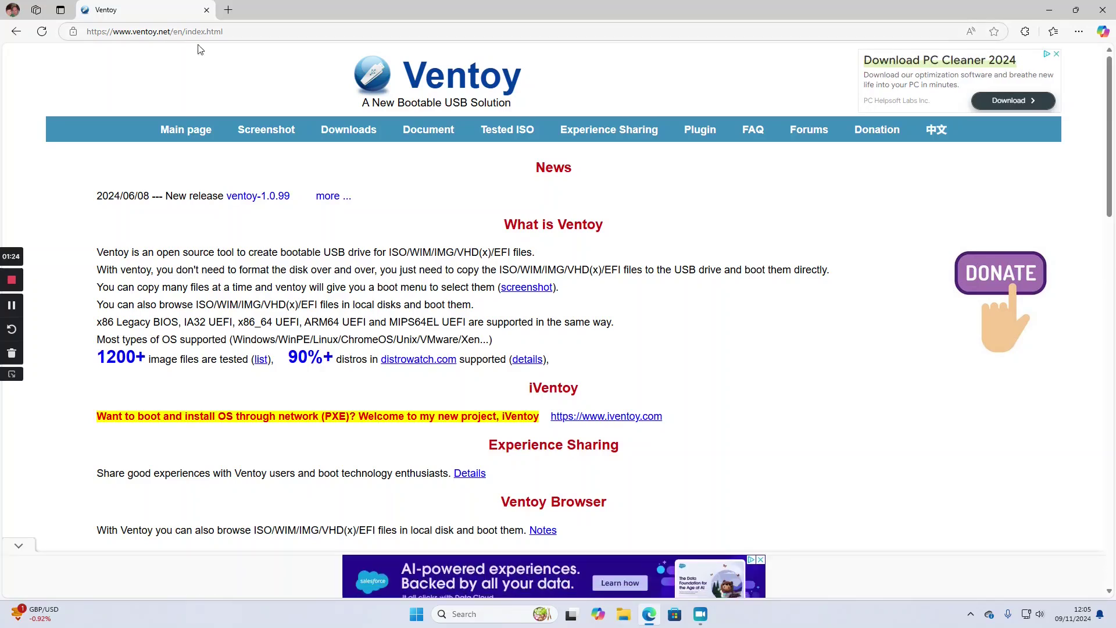
click(353, 133)
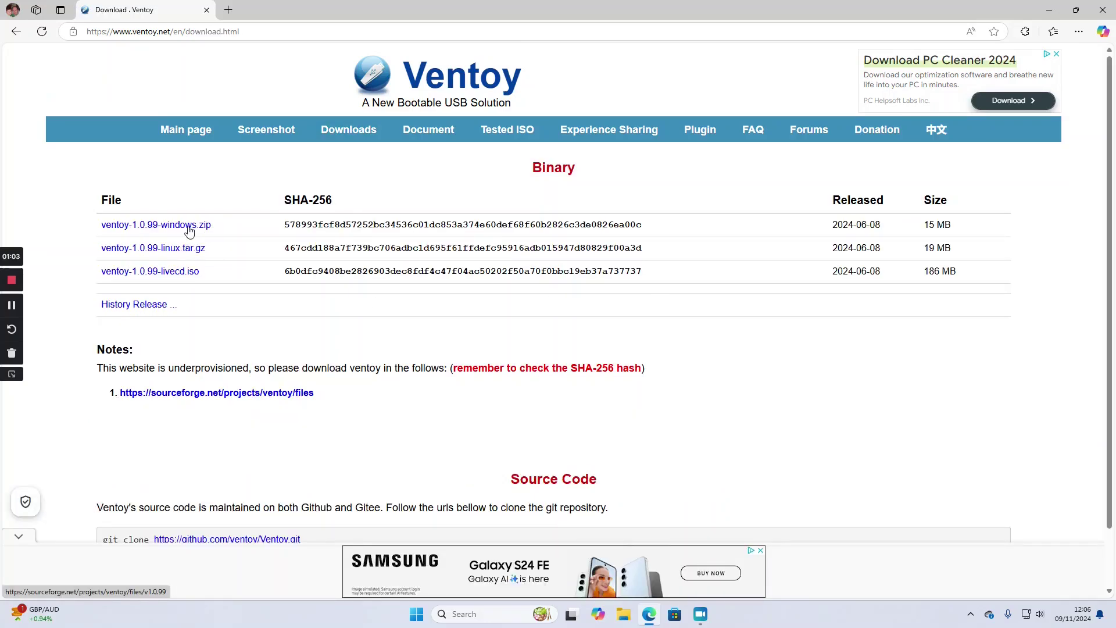
click(189, 232)
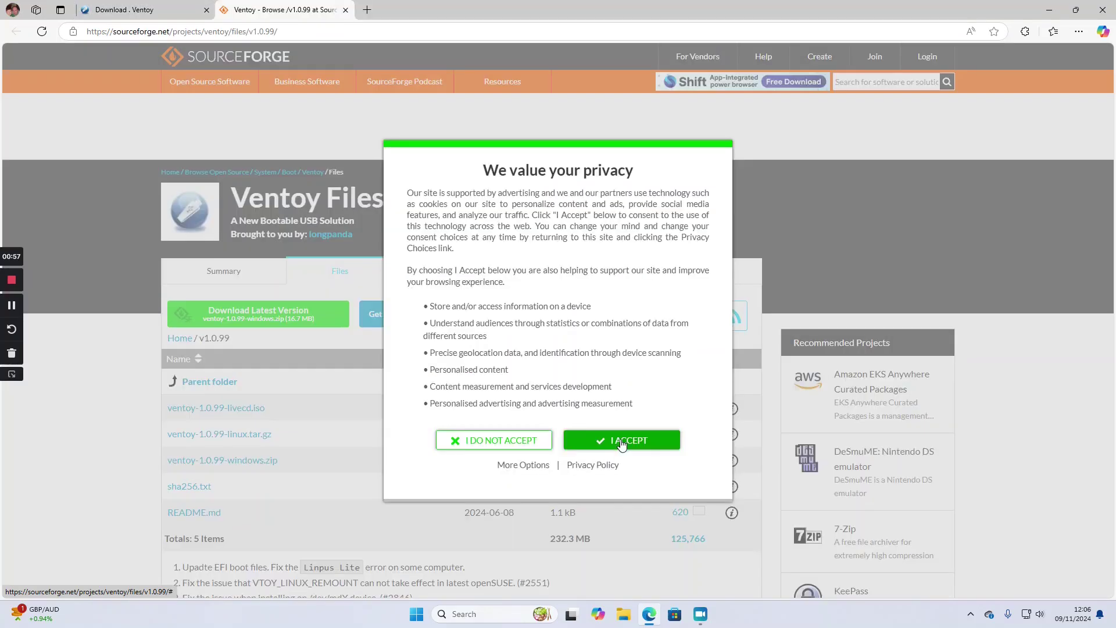
click(620, 439)
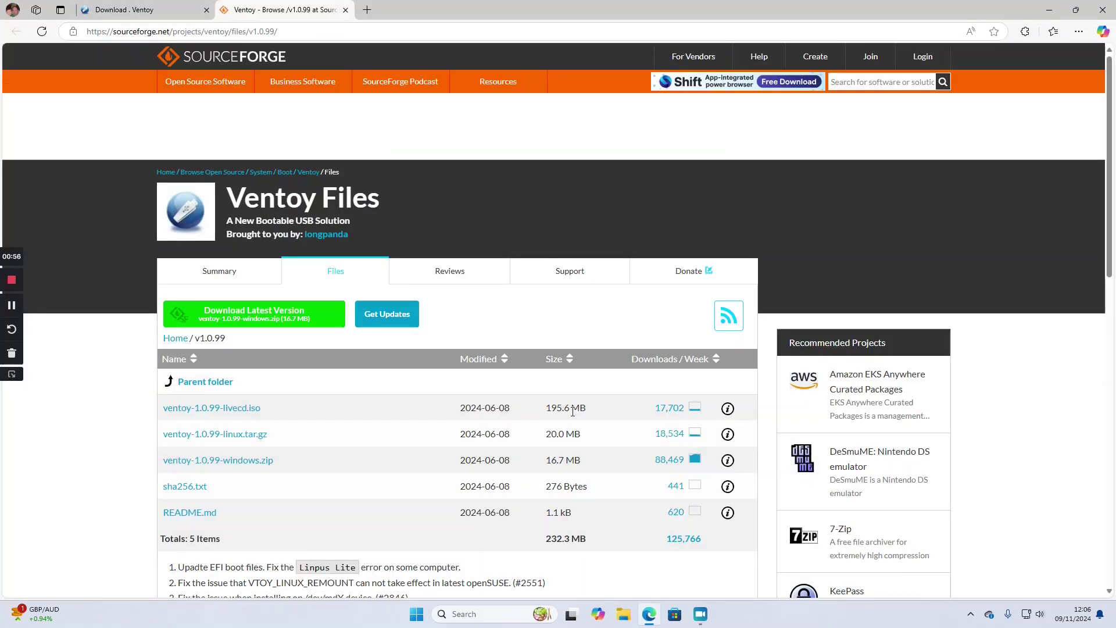
click(254, 312)
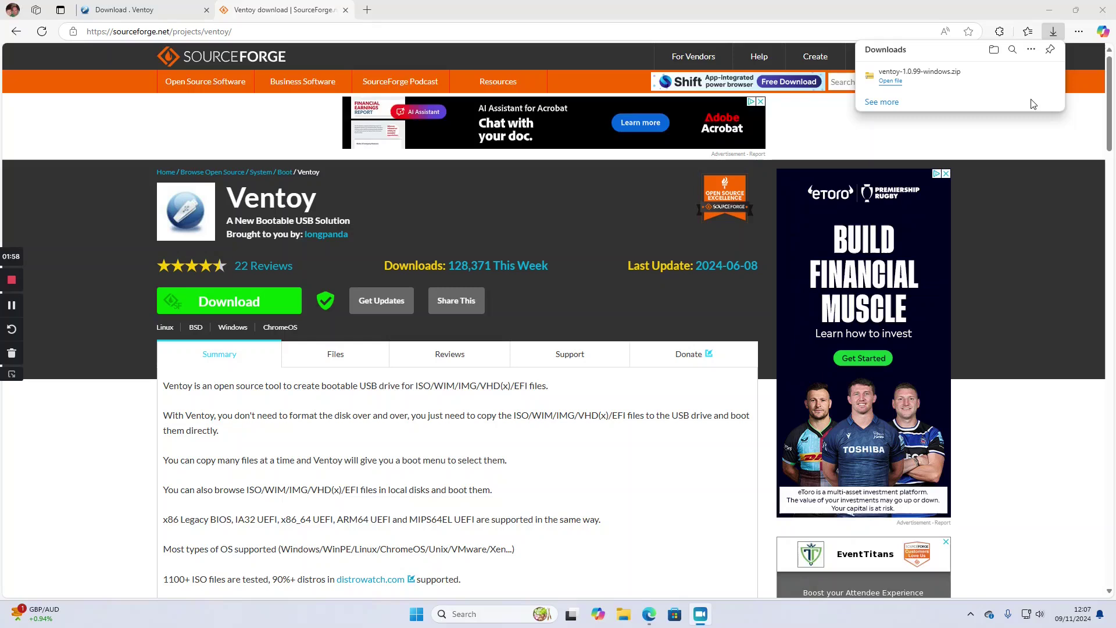
click(1106, 10)
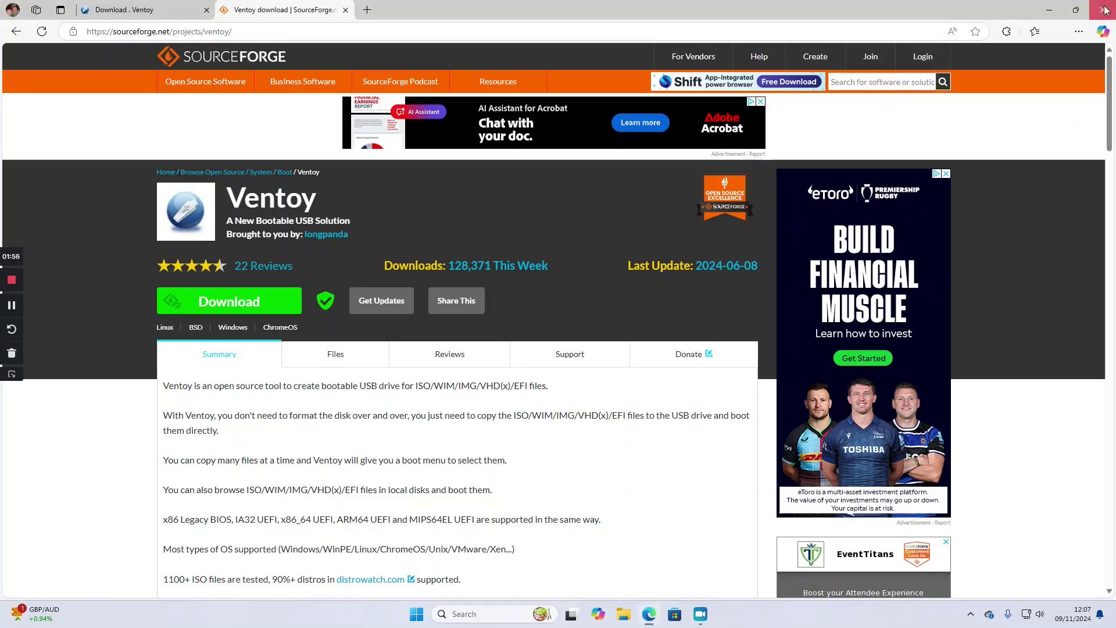
click(1106, 10)
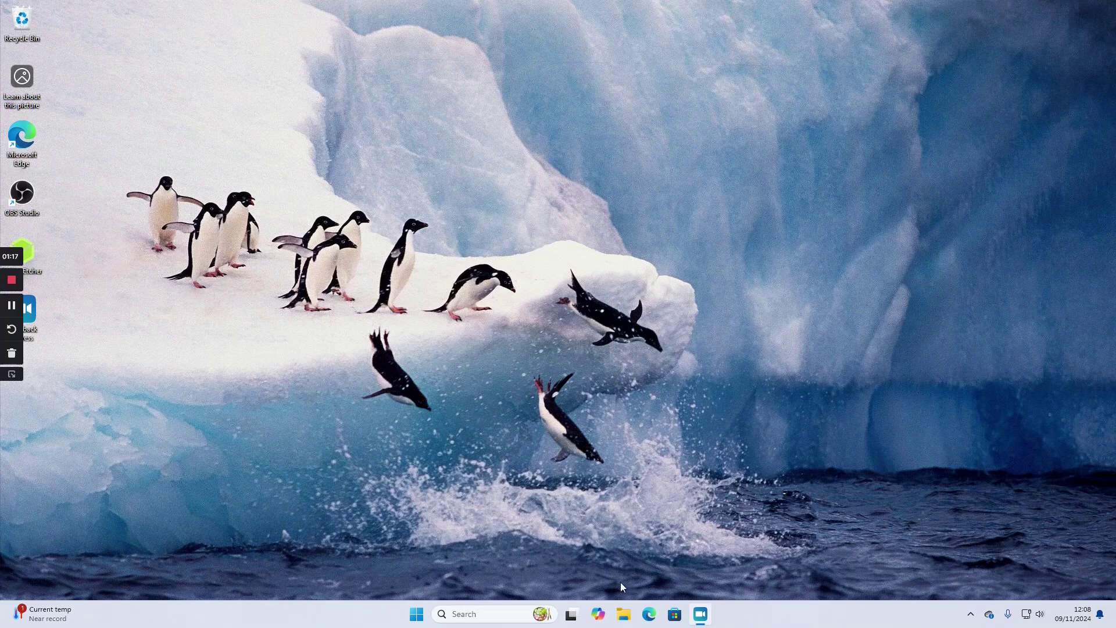
Extract the downloaded ventoy zip from Downloads into its suggested folder.
click(624, 614)
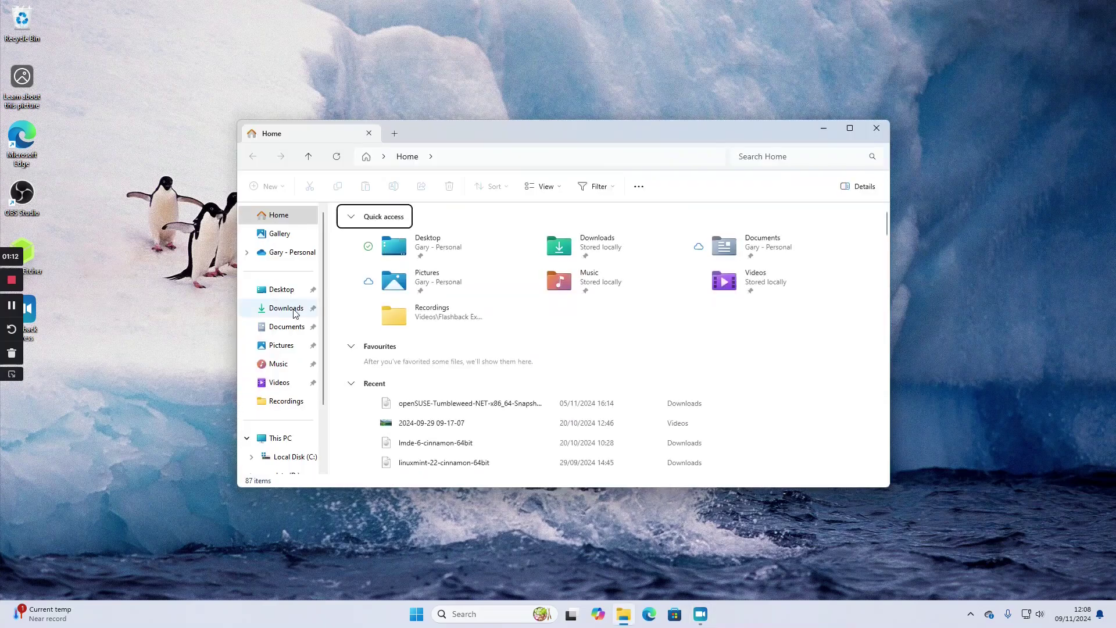
click(296, 314)
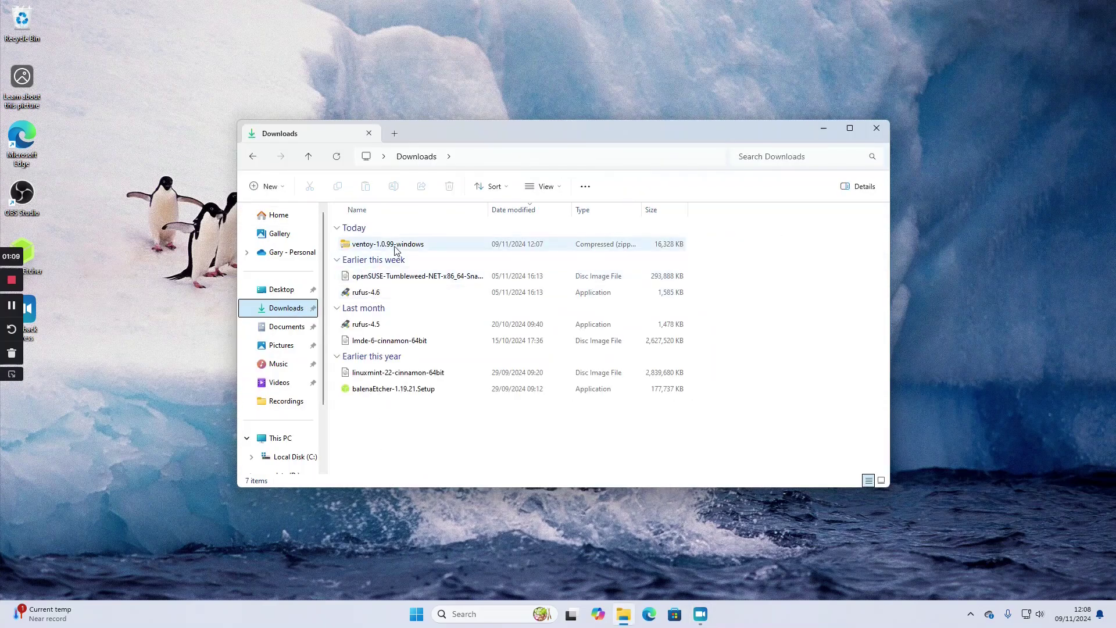
double_click(395, 247)
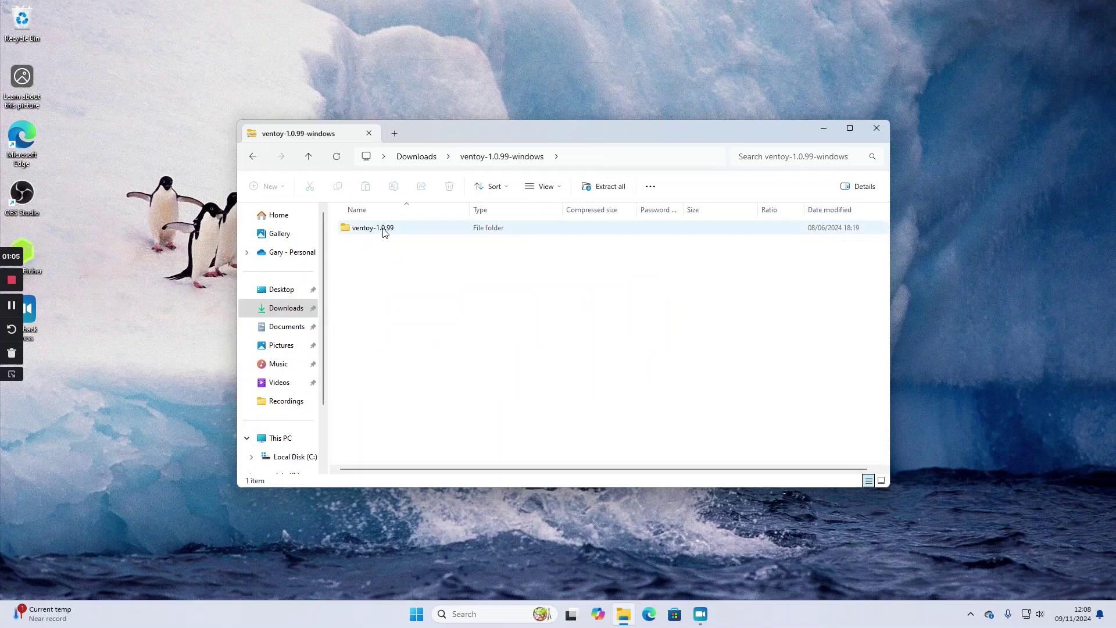
click(602, 186)
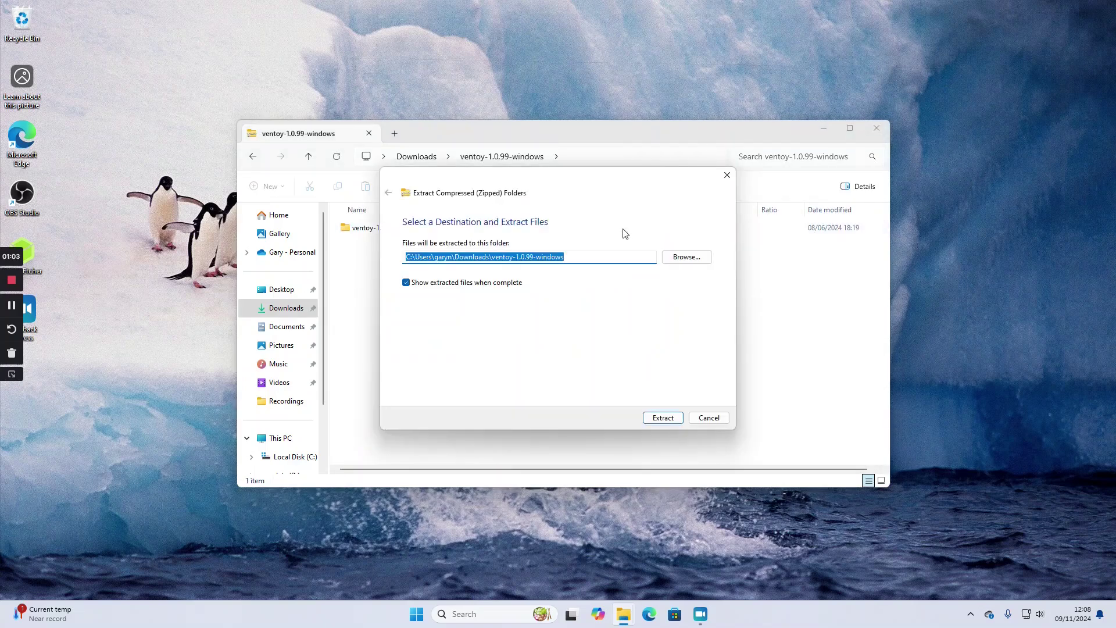
click(659, 418)
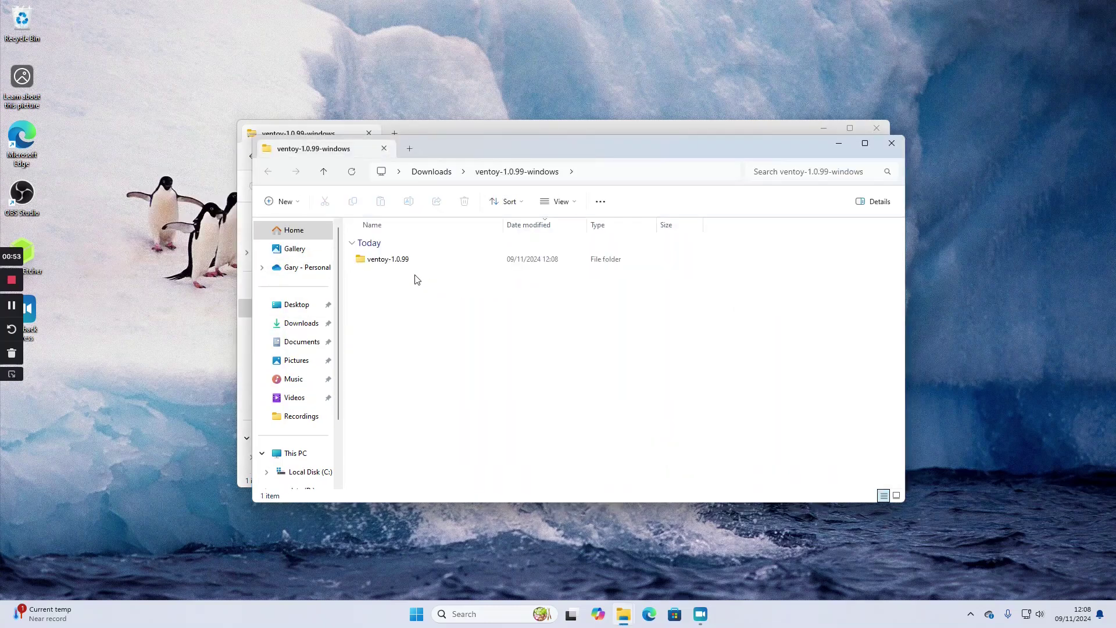
Launch Ventoy2Disk from the extracted ventoy-1.0.99 folder and close that folder's window.
double_click(389, 262)
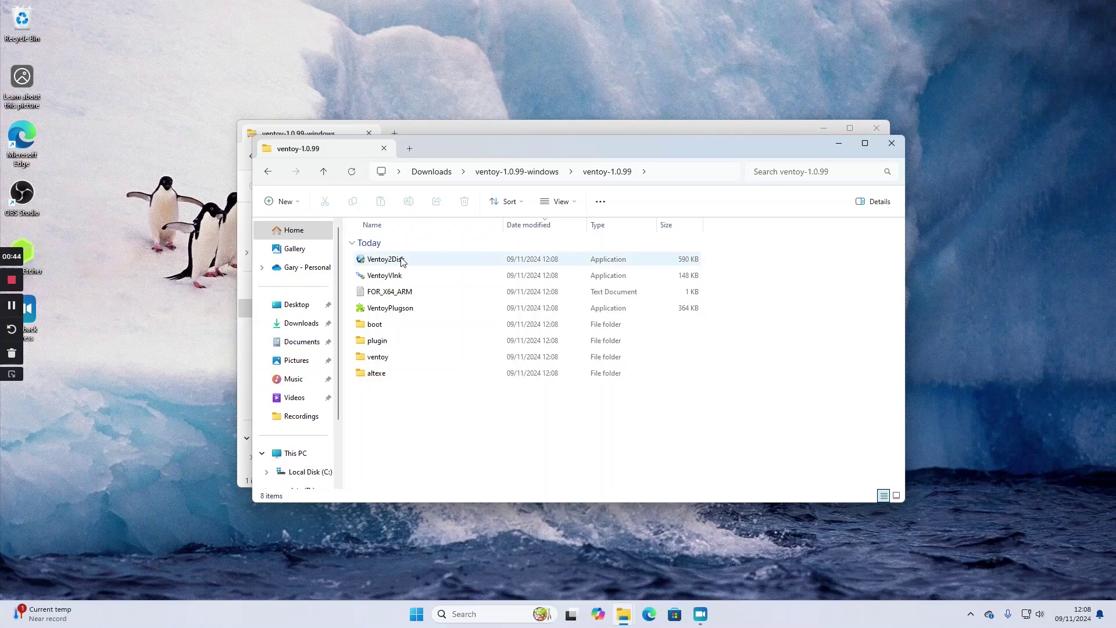
double_click(402, 260)
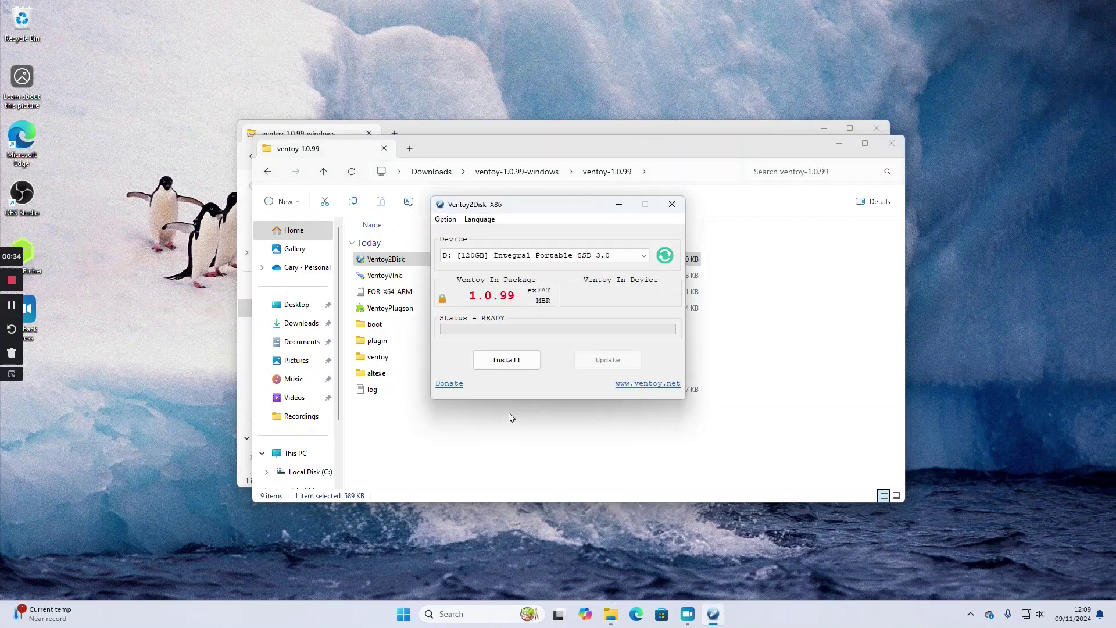
click(892, 143)
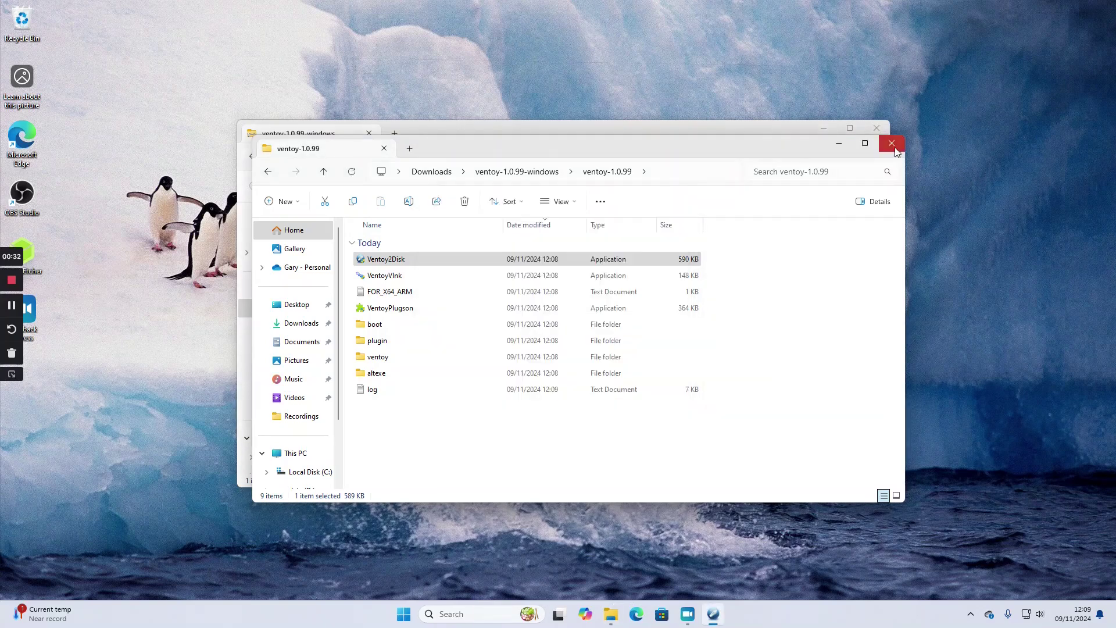
Close the leftover zip window and keep D: Integral Portable SSD 3.0 as the target device.
click(878, 129)
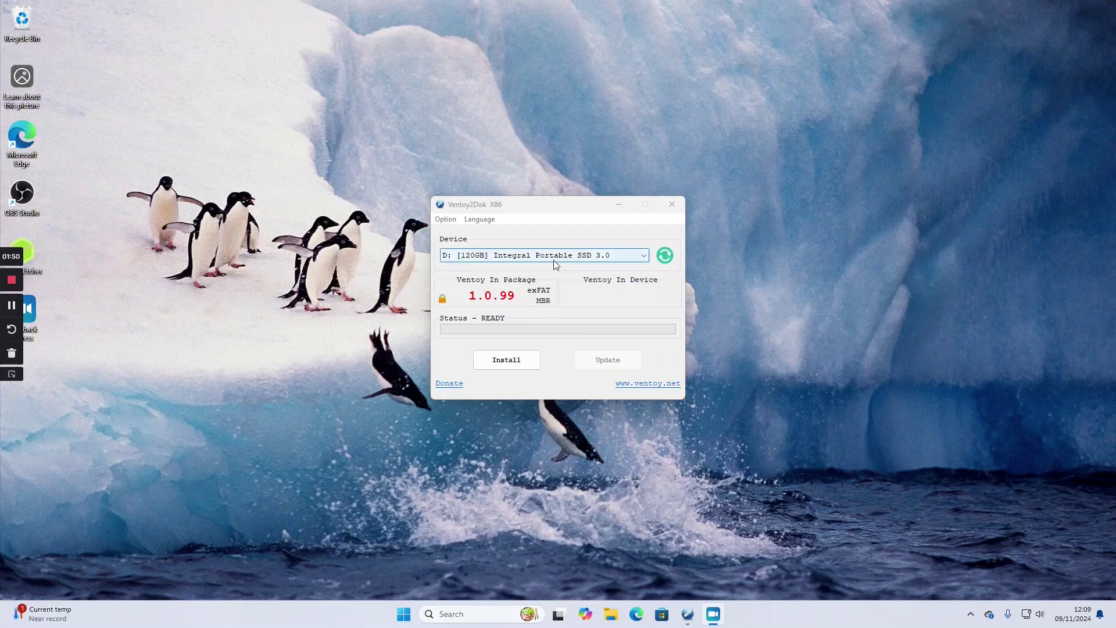
click(643, 257)
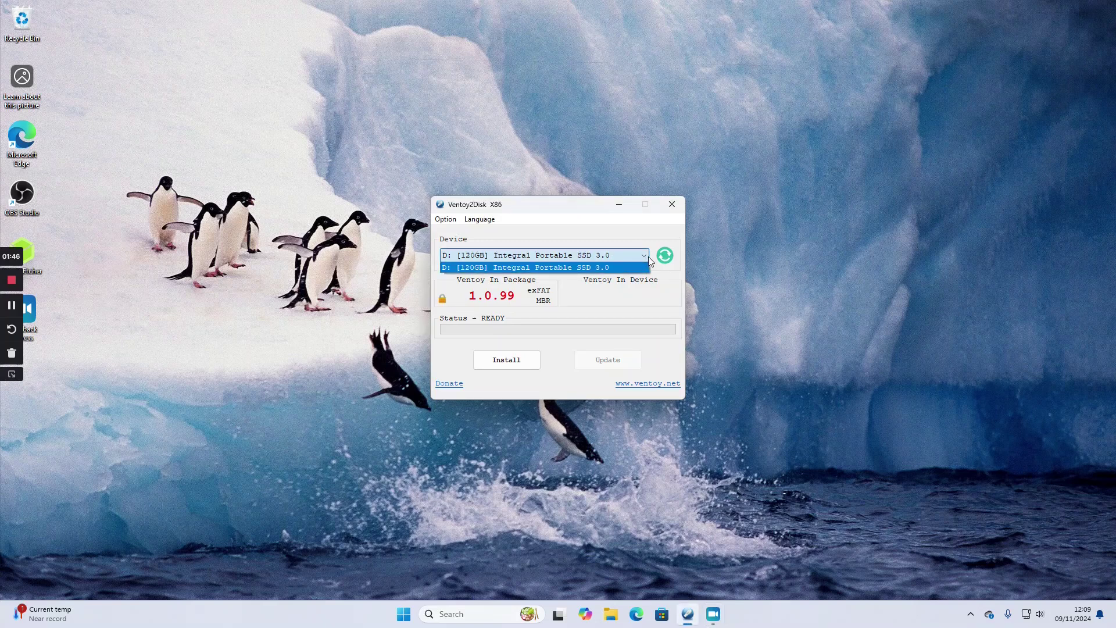
click(649, 260)
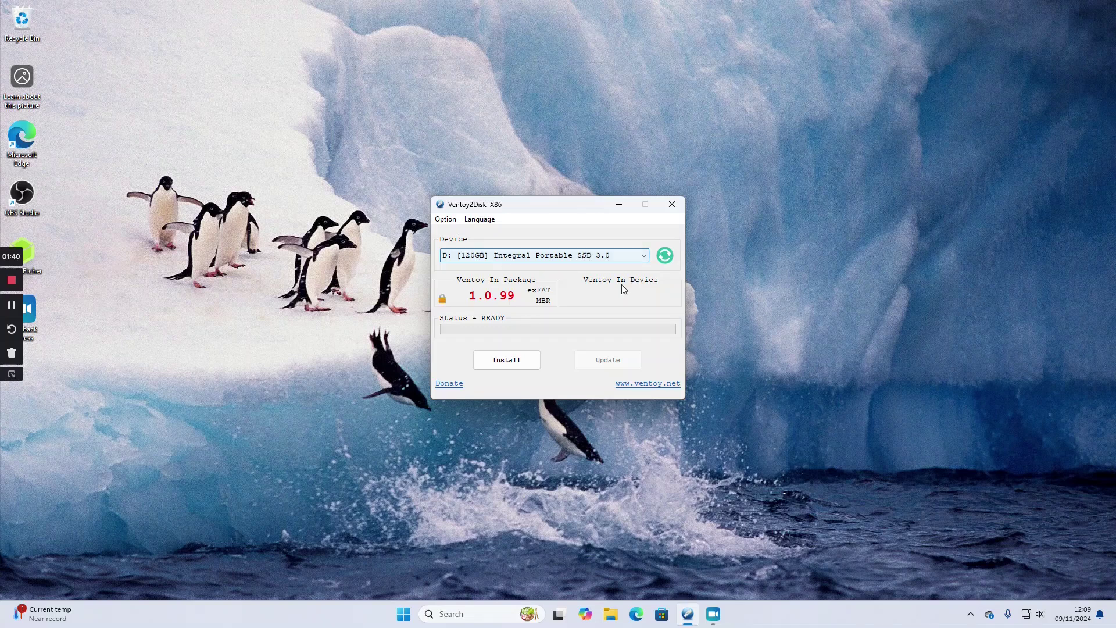
Install Ventoy 1.0.99 onto the 120GB Integral Portable SSD, approving both format warnings.
click(507, 359)
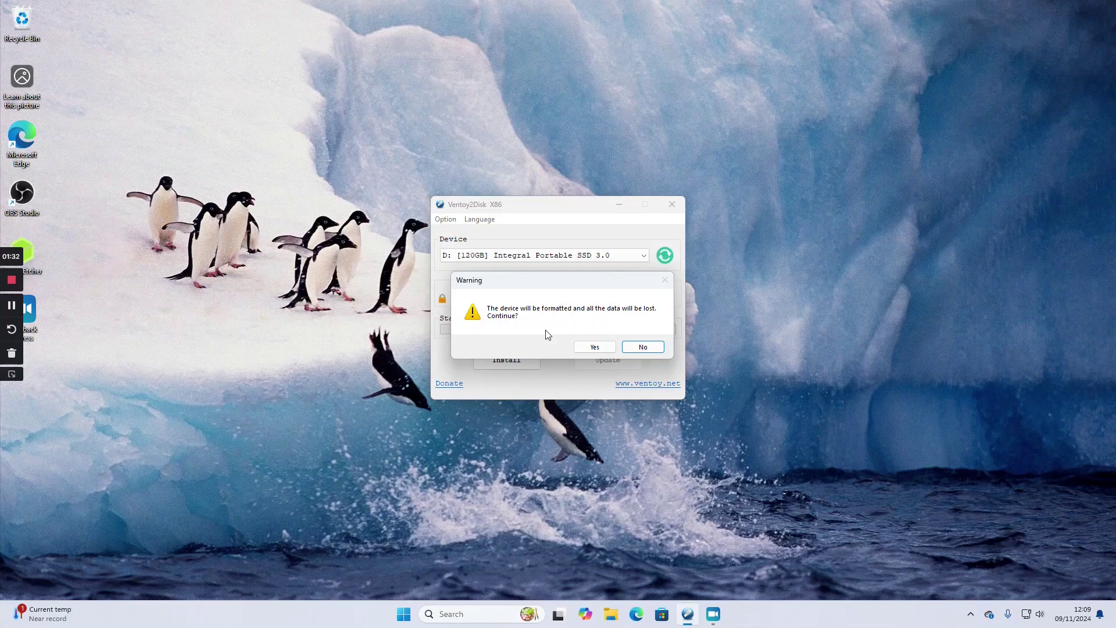
click(588, 347)
click(594, 347)
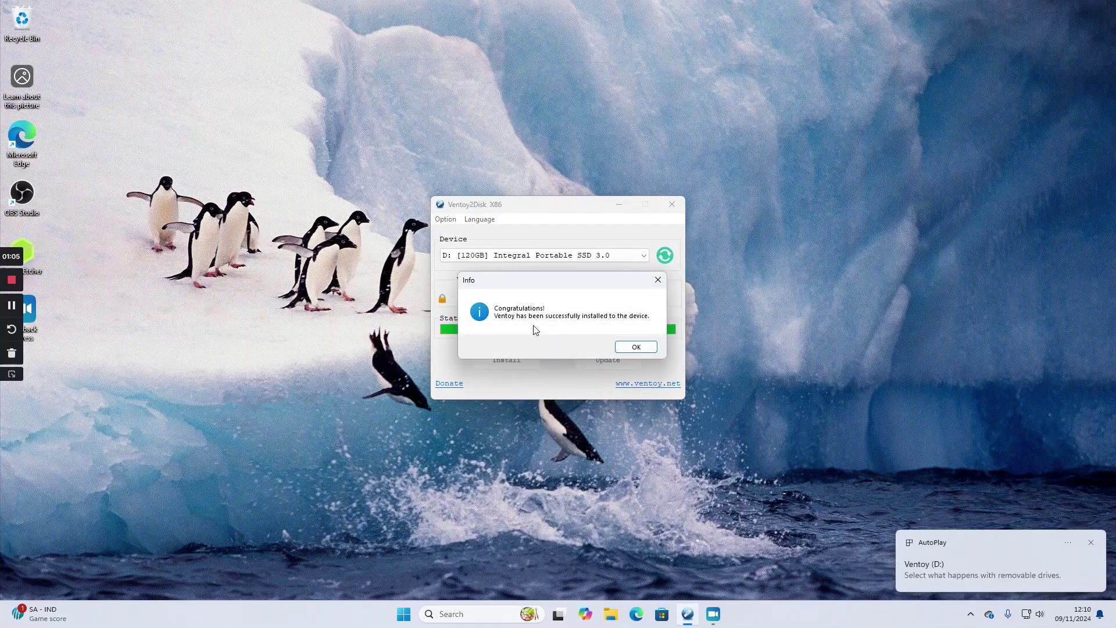
click(640, 349)
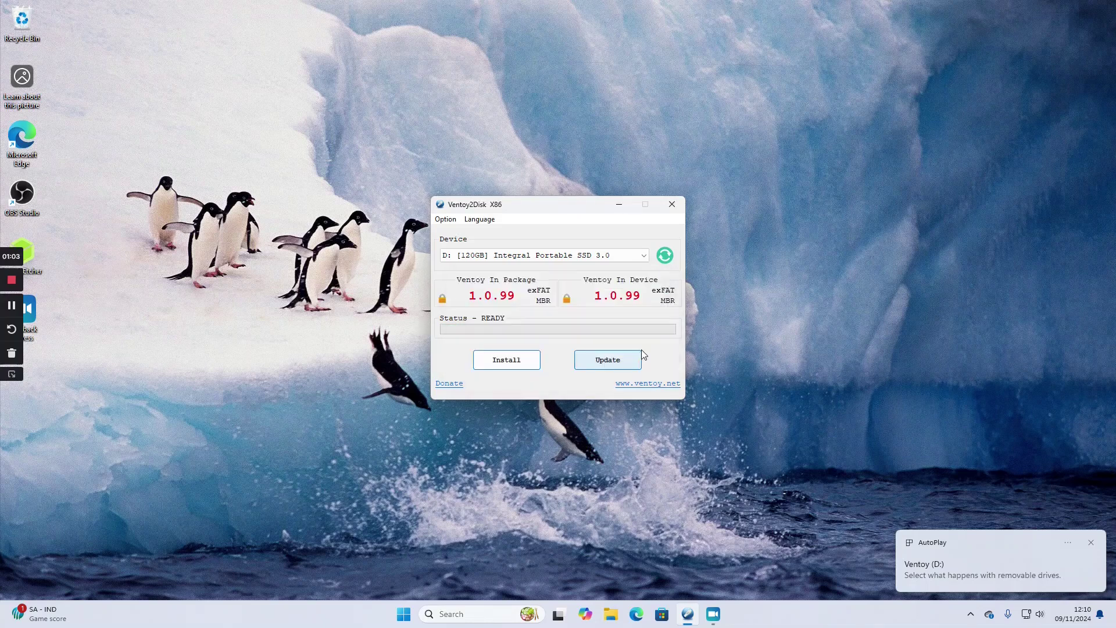
Close Ventoy2Disk and load distrowatch.com in Edge's address bar.
click(672, 205)
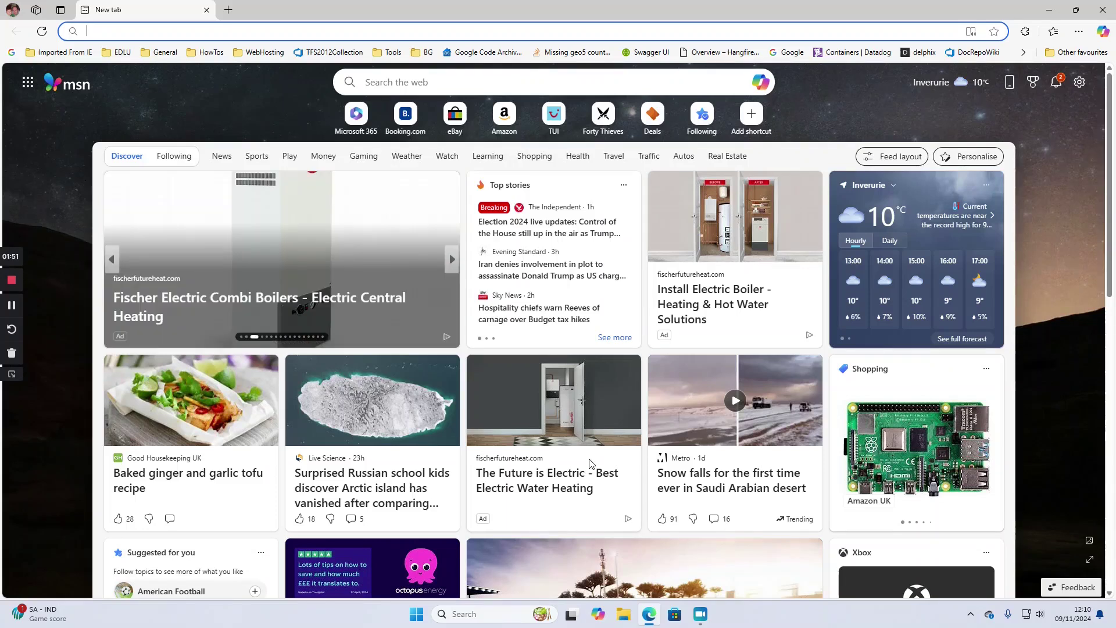
text(distro)
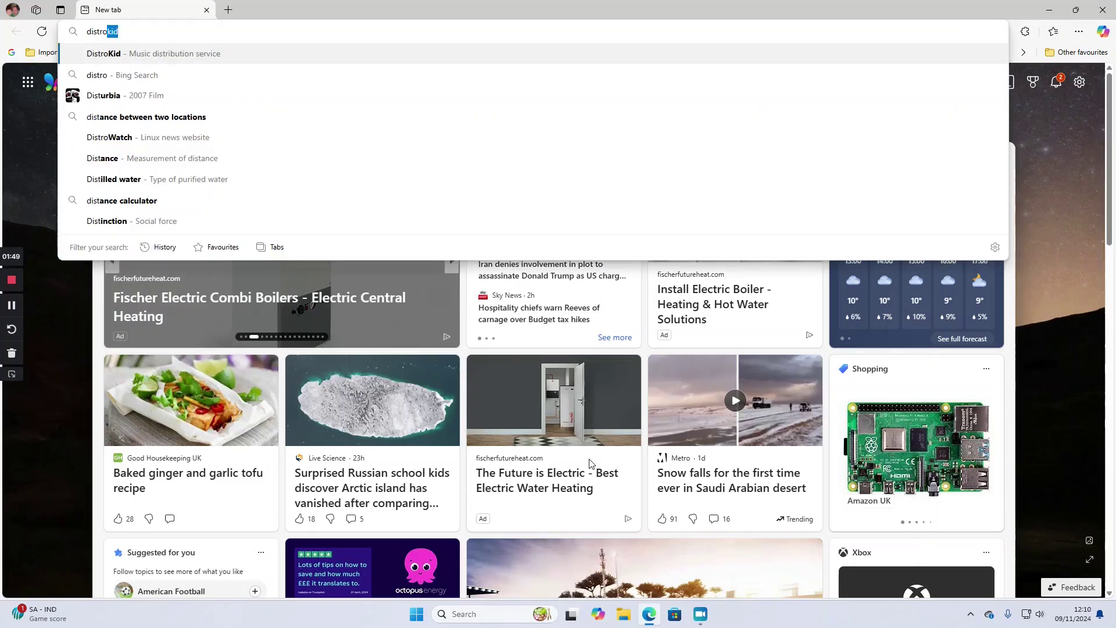
text(wat)
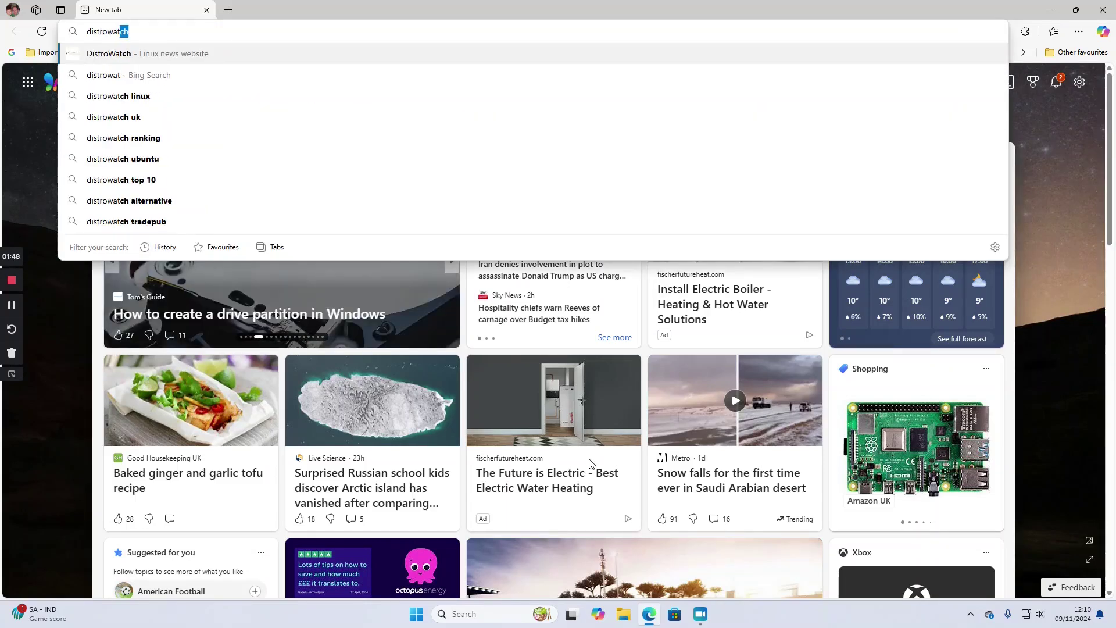
text(ch.com)
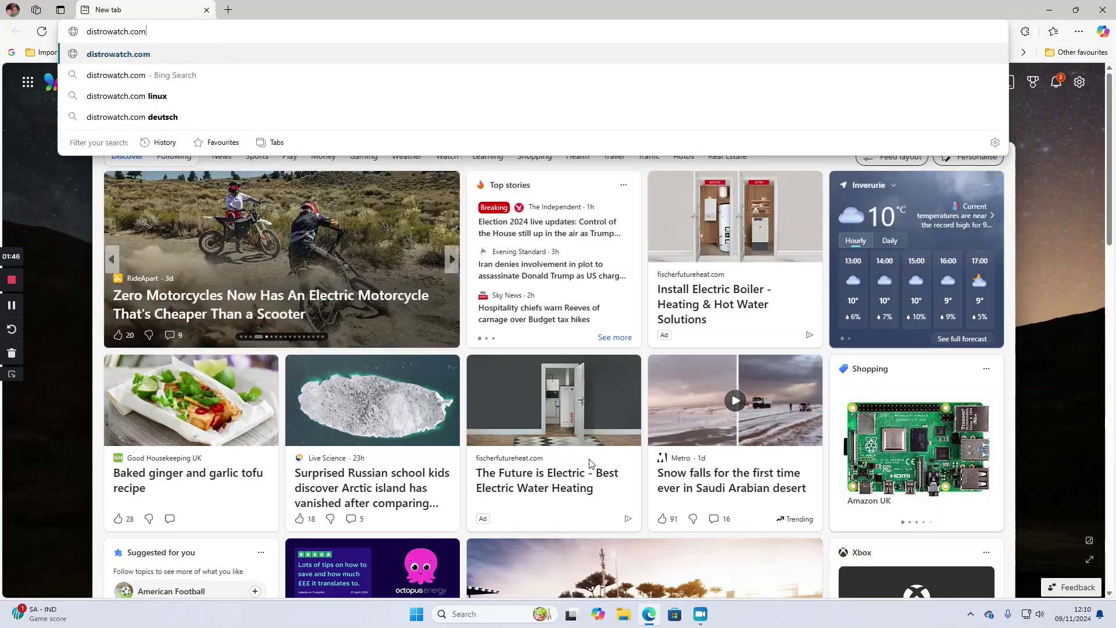
key(Return)
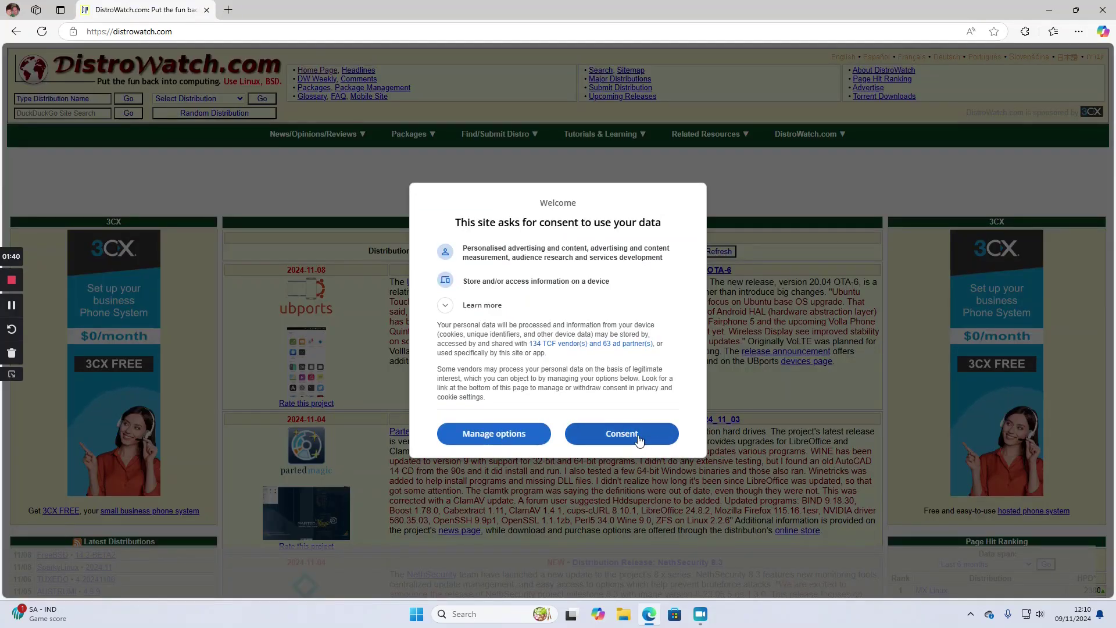
Accept DistroWatch's data consent and open the MX Linux page from the Page Hit Ranking.
click(635, 434)
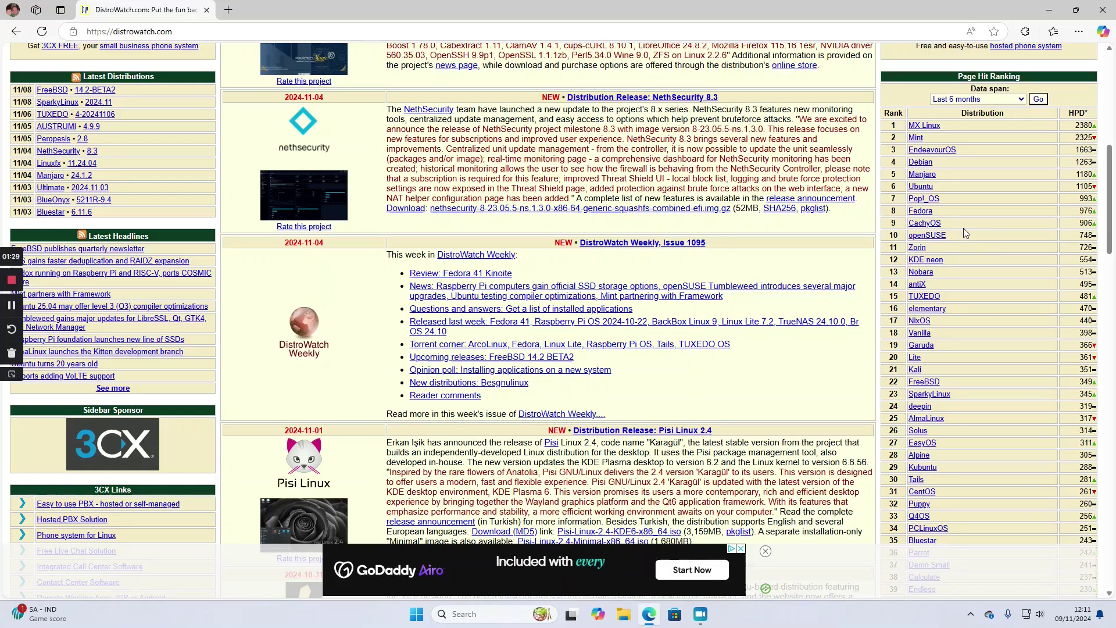
click(931, 129)
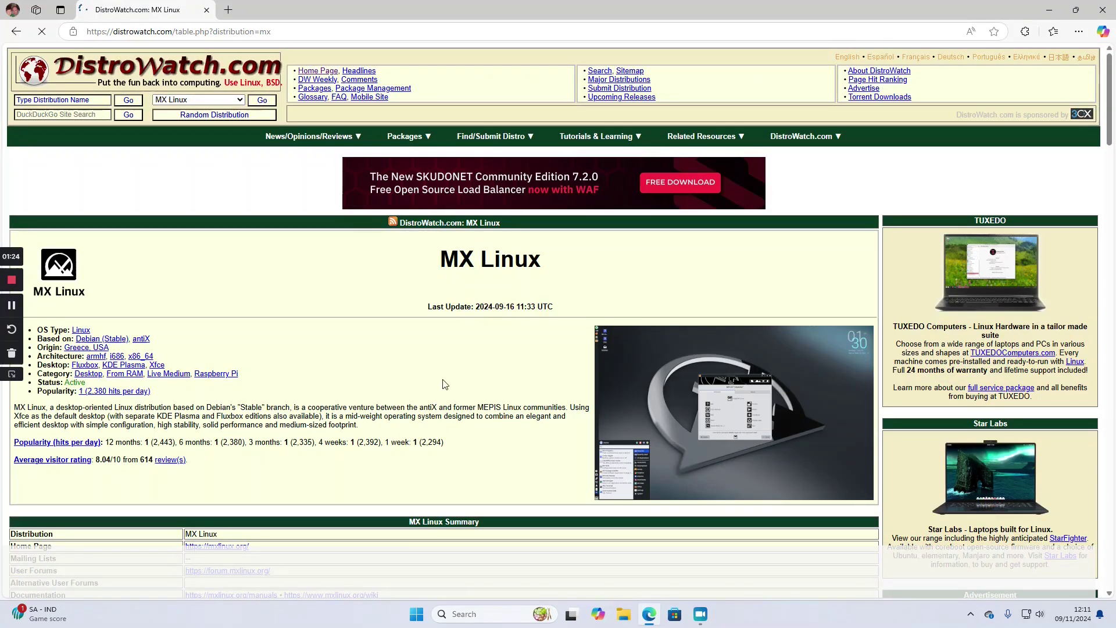
scroll(343, 401, down, 3)
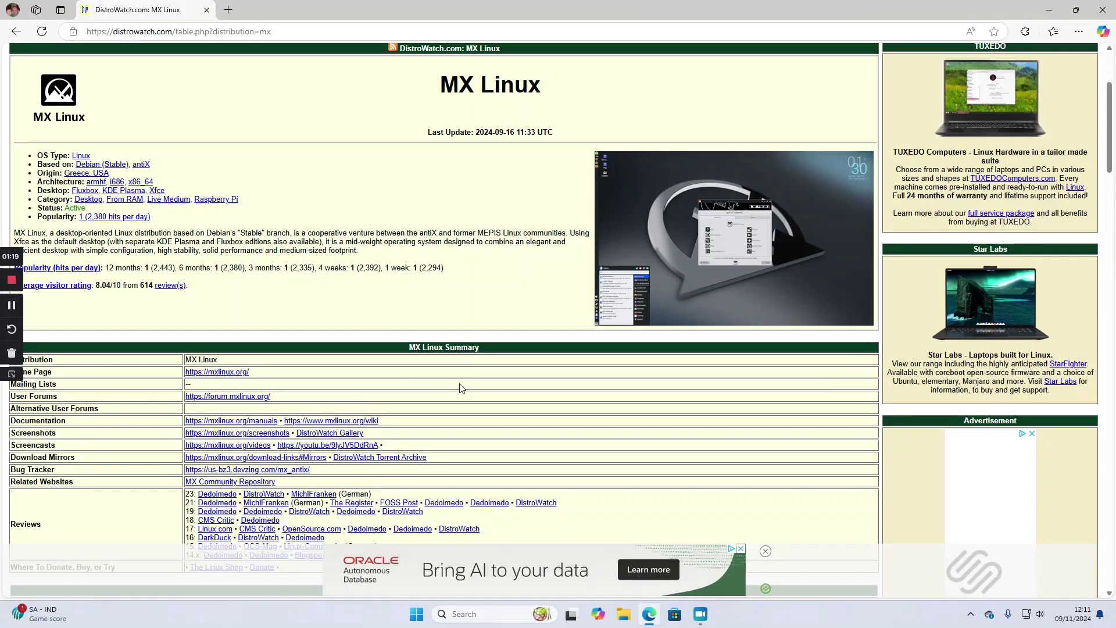
scroll(462, 388, up, 4)
scroll(462, 388, down, 3)
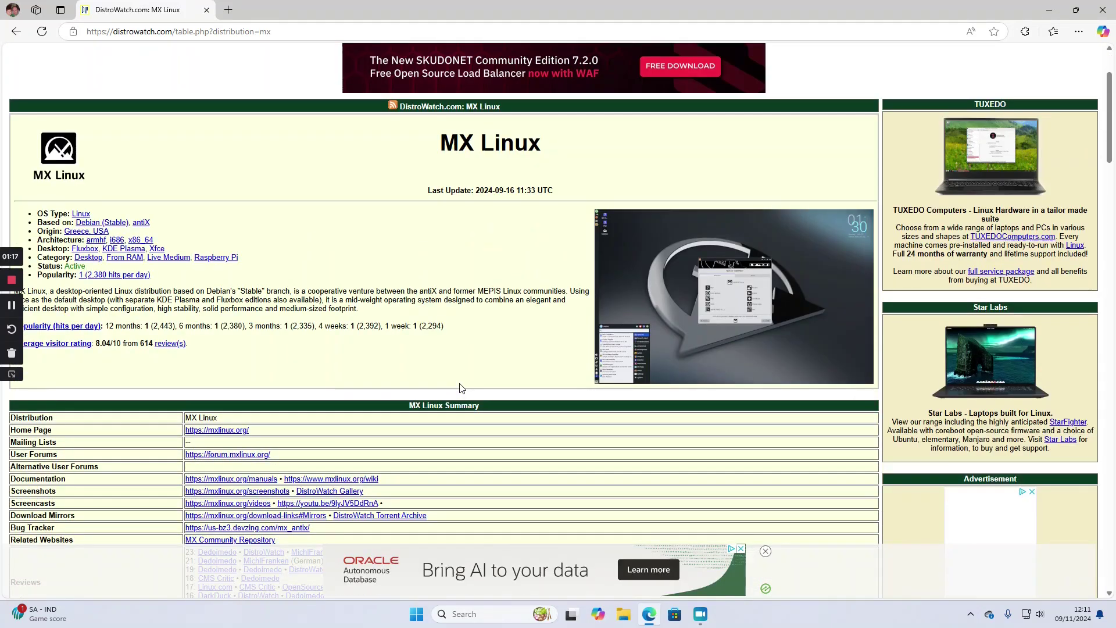
Open mxlinux.org in a new tab and download the MX-23.4_x64 Xfce and KDE ISOs.
right_click(237, 433)
click(298, 260)
key(ctrl+Tab)
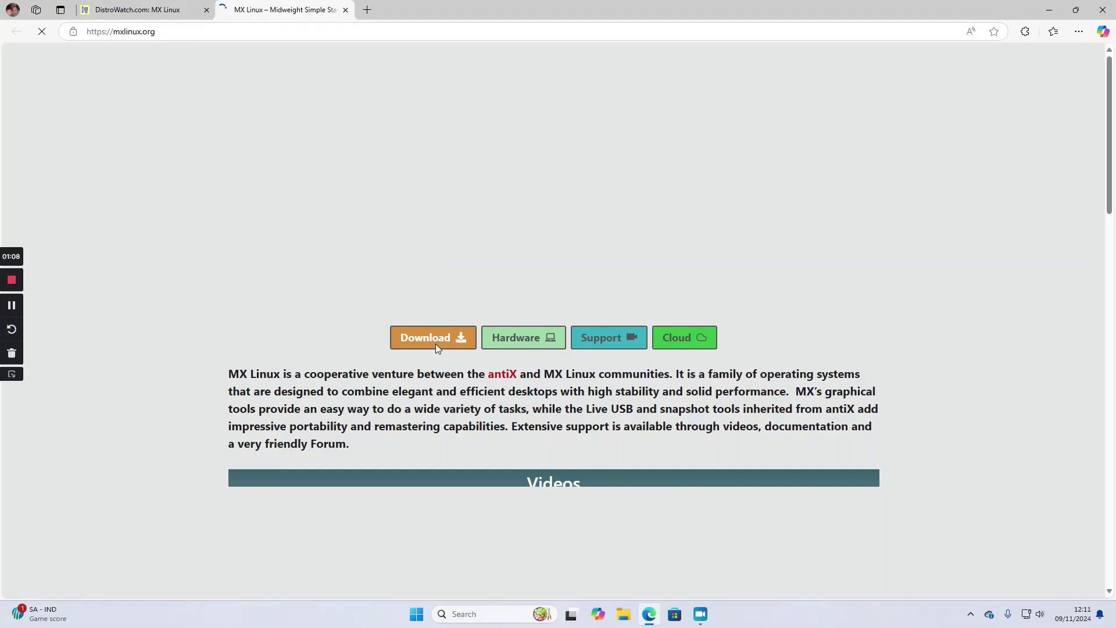
click(436, 340)
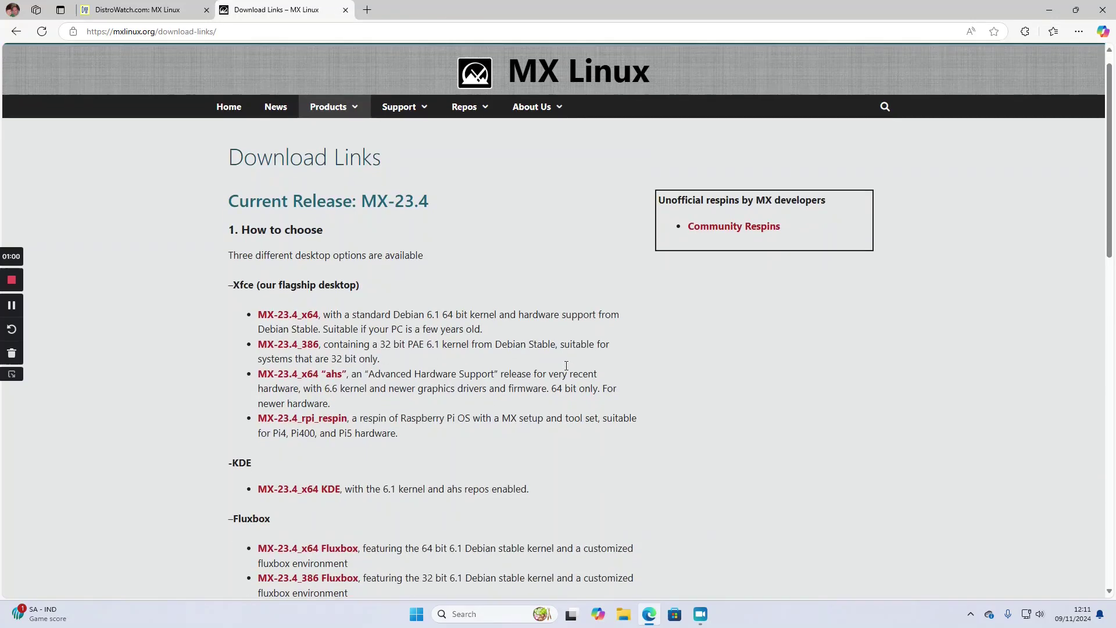
scroll(566, 365, down, 3)
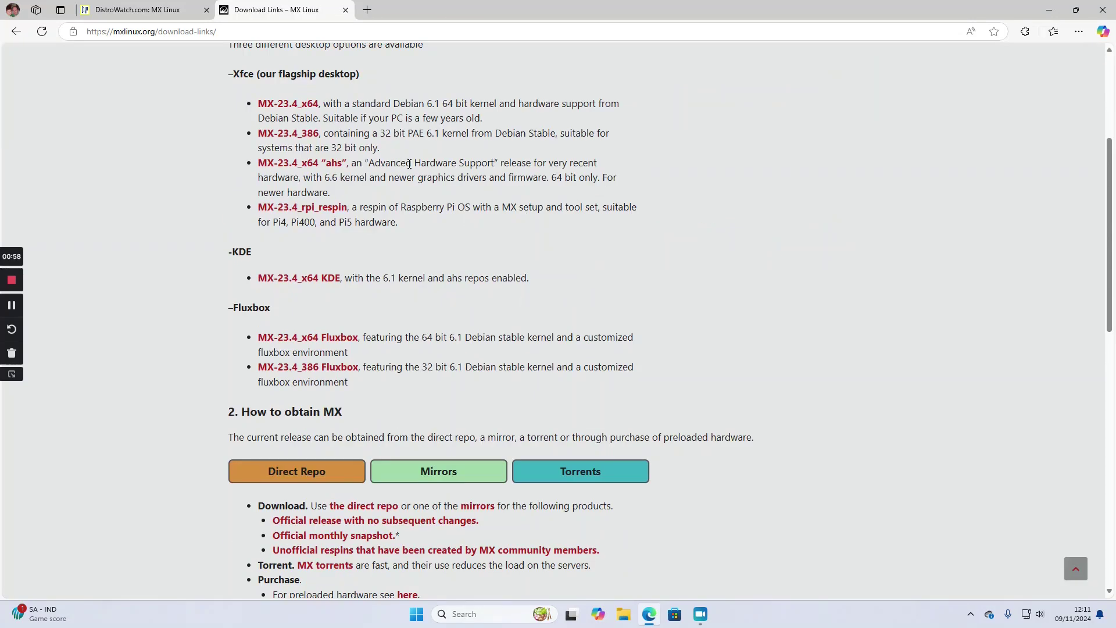
click(290, 107)
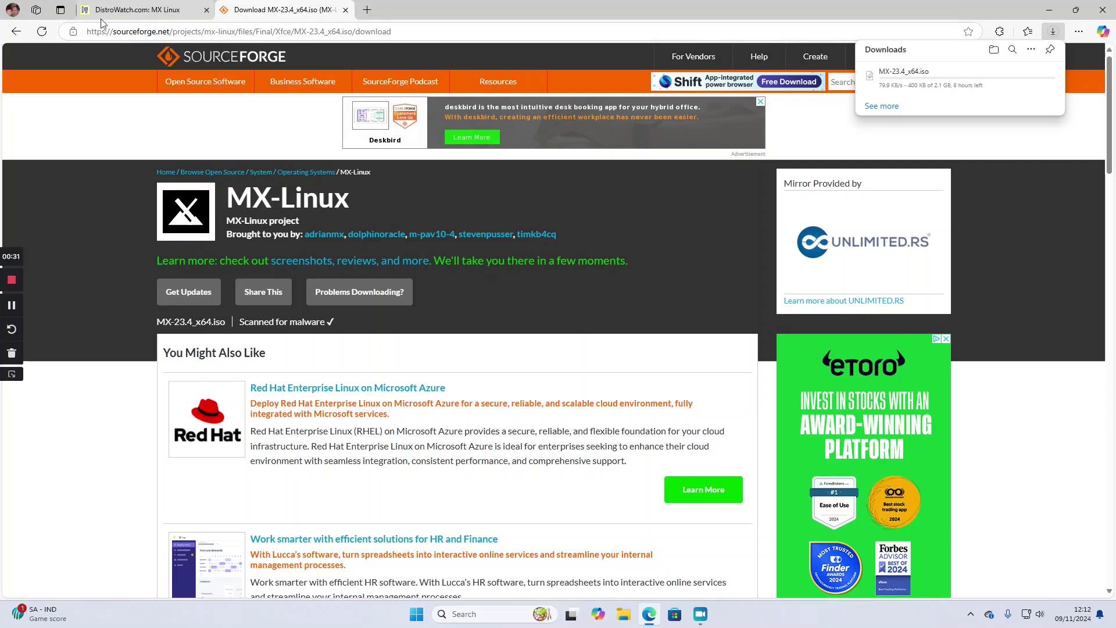
click(15, 33)
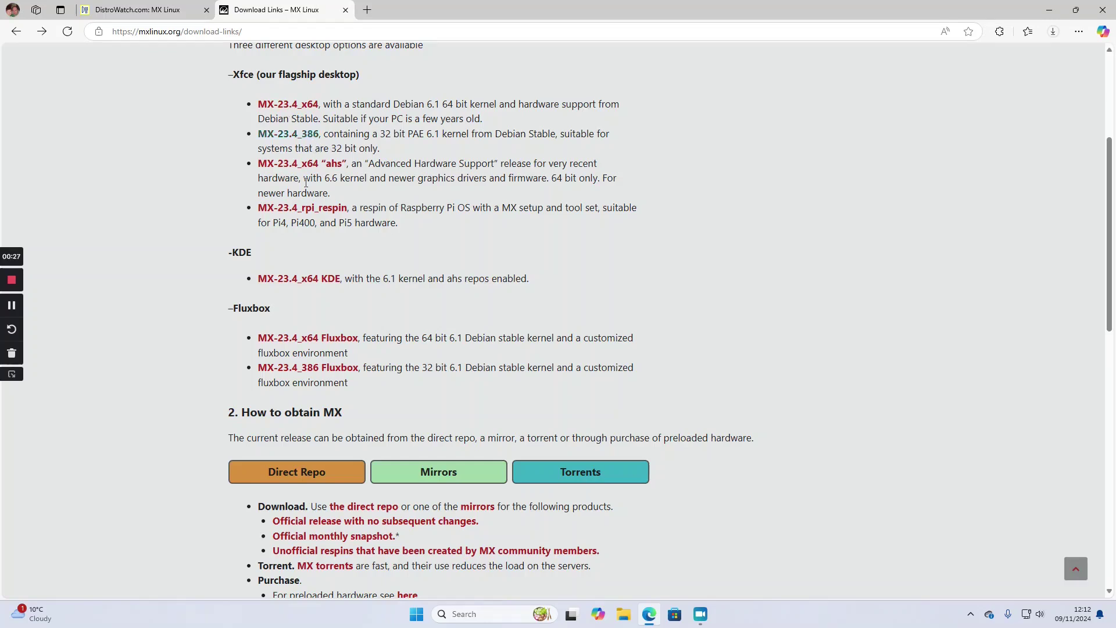
click(308, 279)
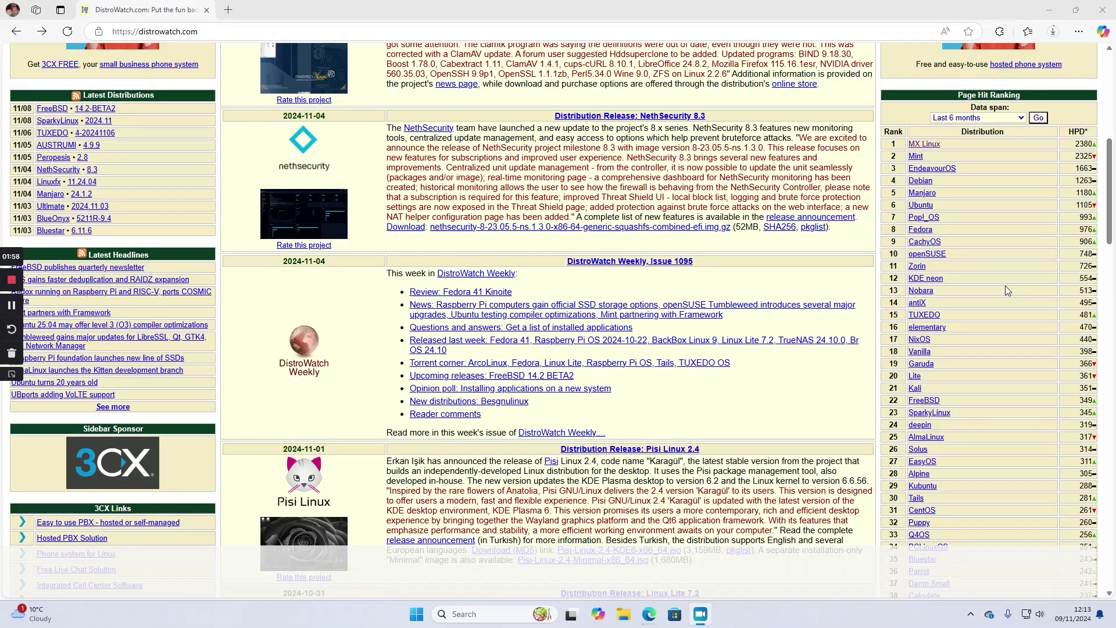
Open the Pop!_OS, Ubuntu and Zorin DistroWatch entries in new tabs.
right_click(927, 221)
click(965, 224)
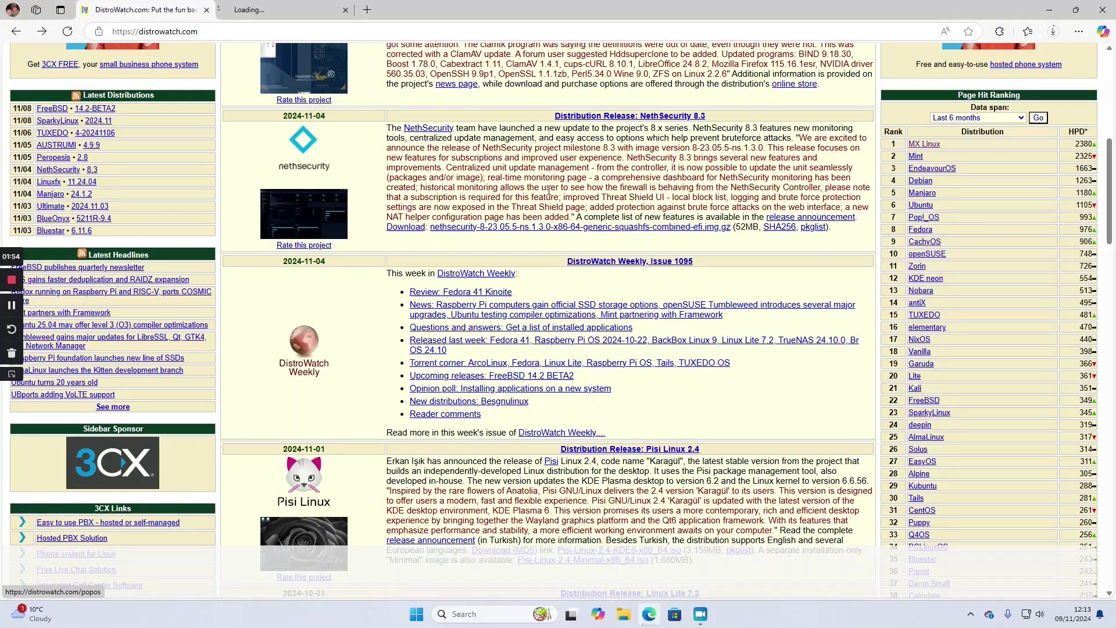
right_click(924, 205)
click(958, 215)
right_click(918, 266)
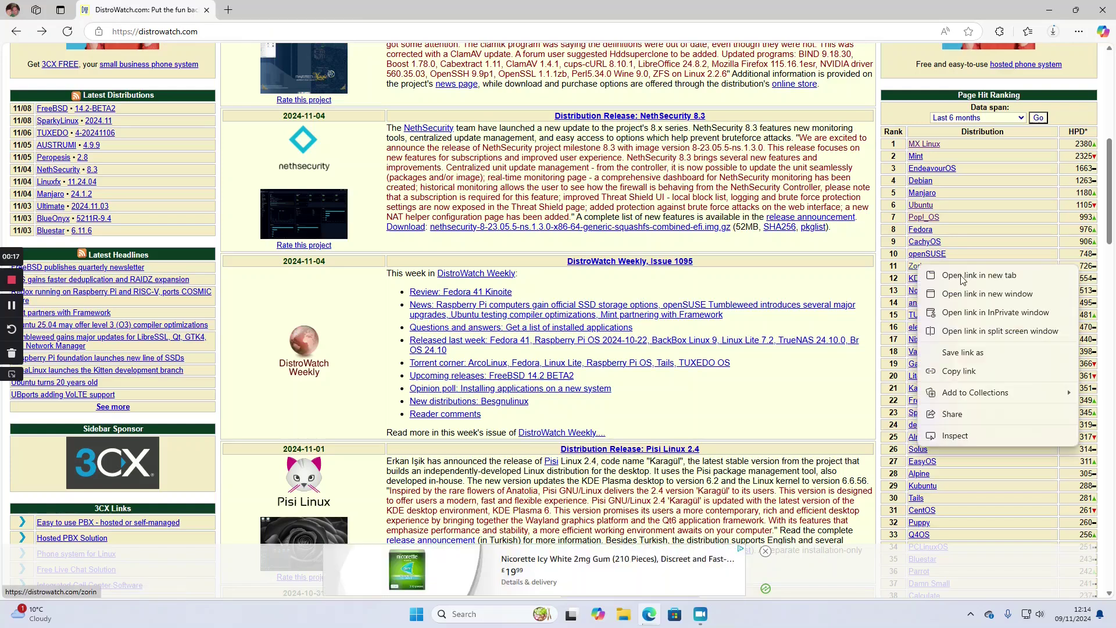
click(962, 276)
Download the free Zorin OS 17.2 Core ISO from zorin.com, skipping the newsletter signup.
click(308, 11)
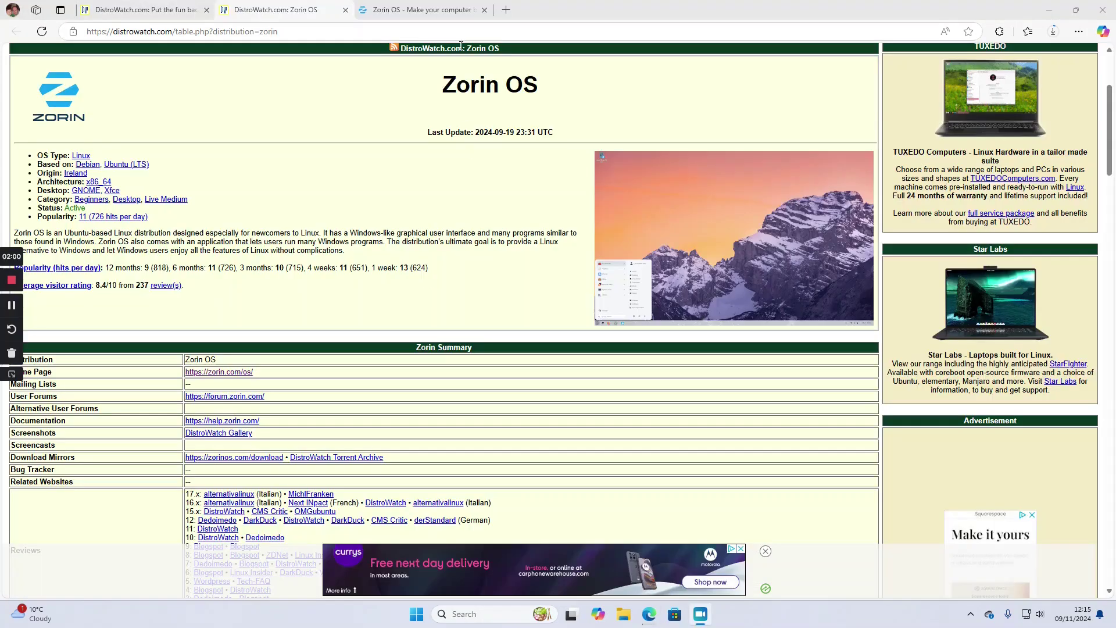
click(445, 12)
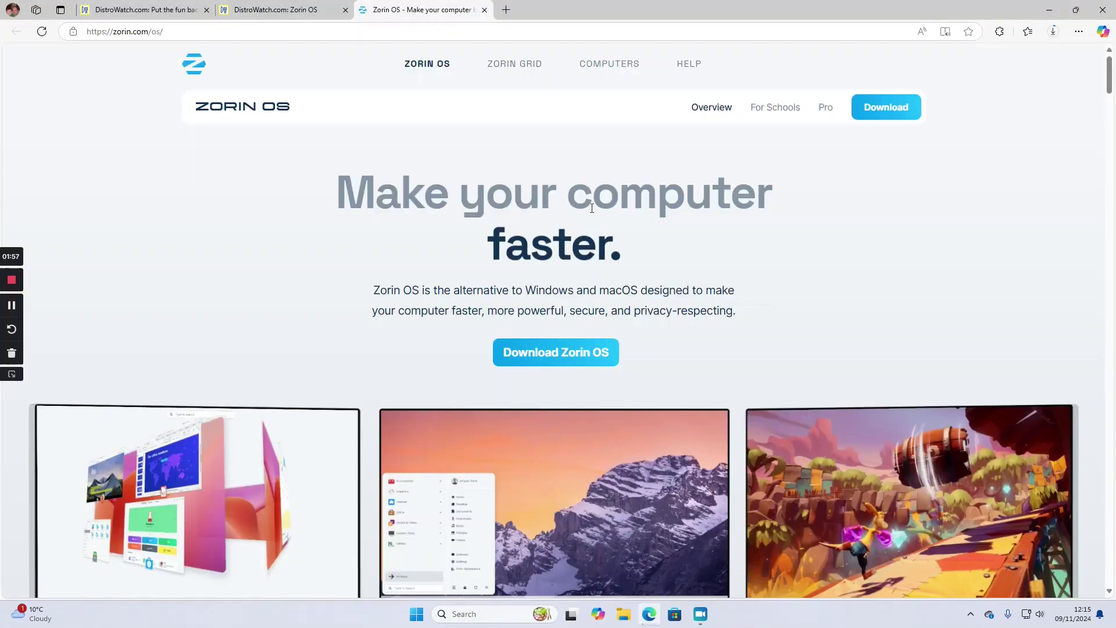
click(557, 357)
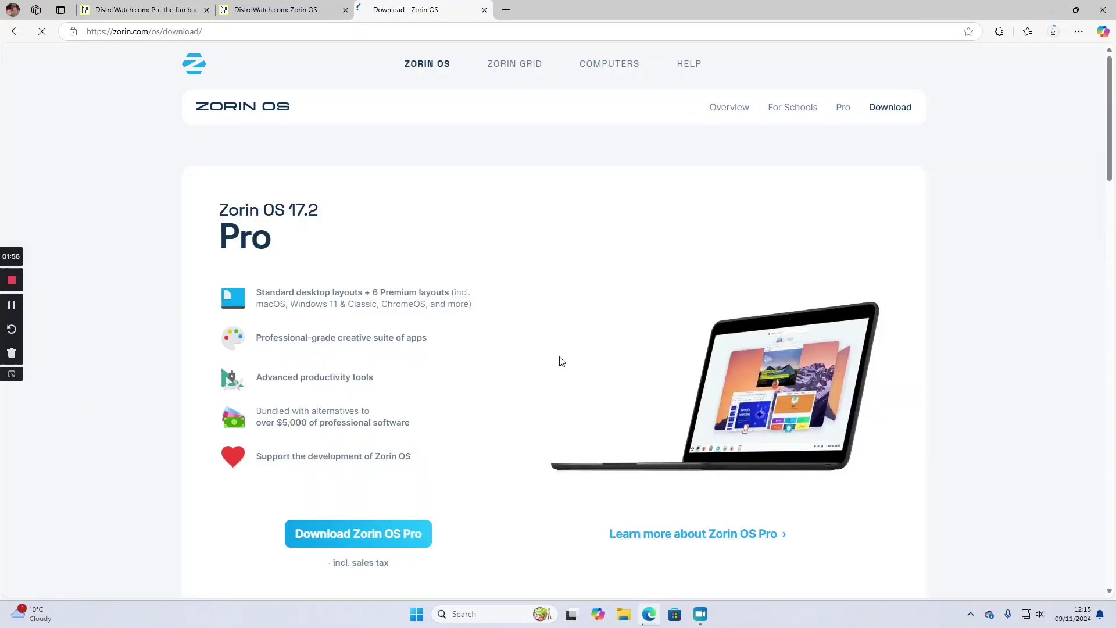
scroll(430, 434, down, 10)
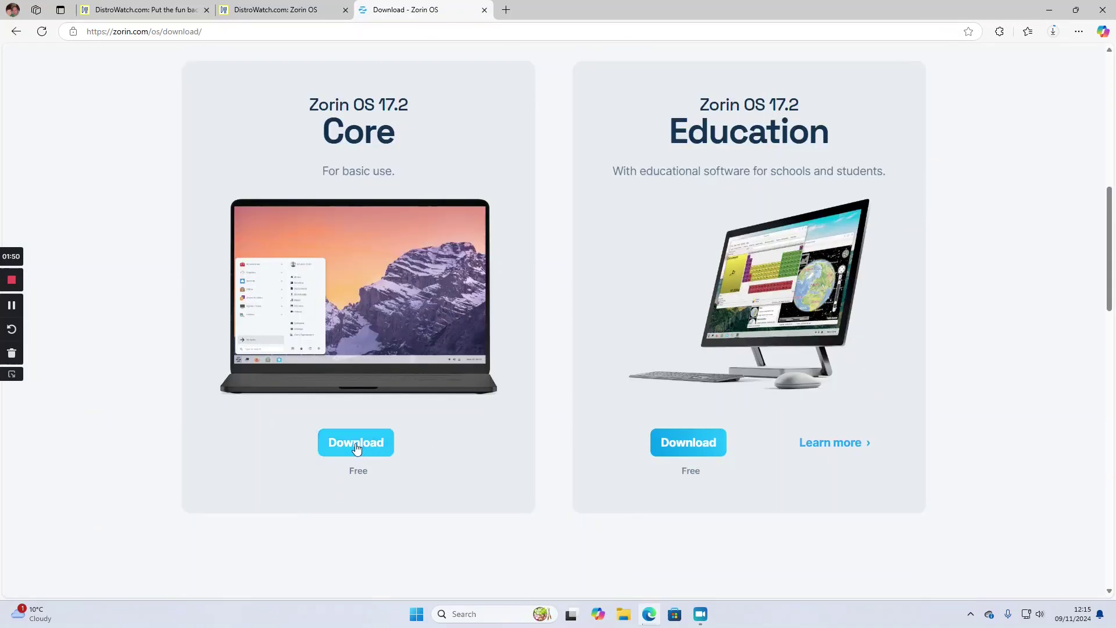
click(356, 447)
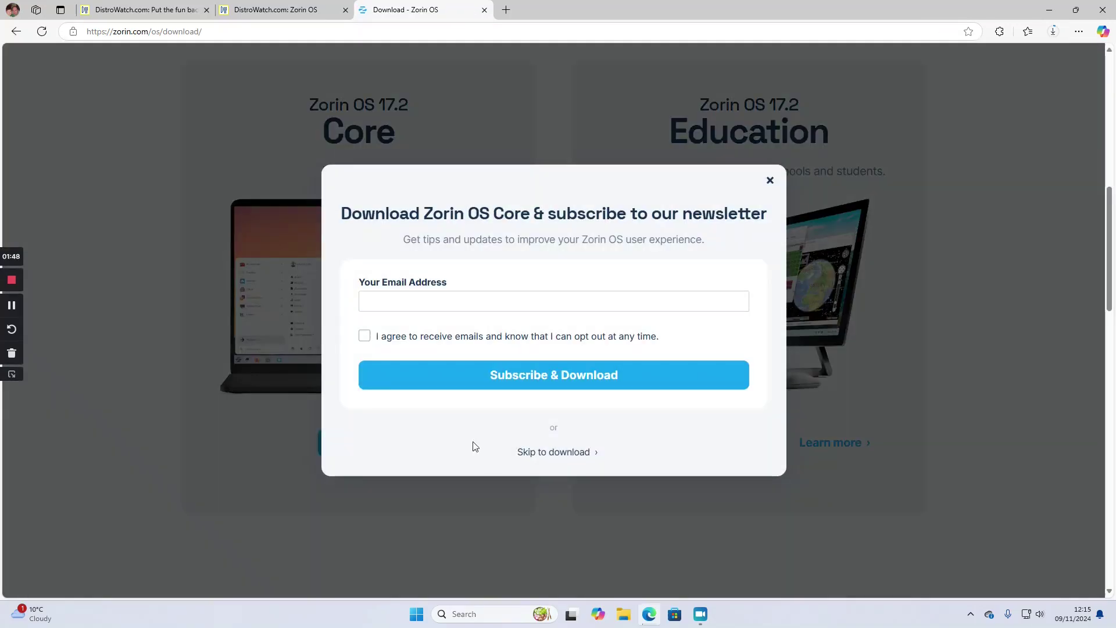
click(563, 453)
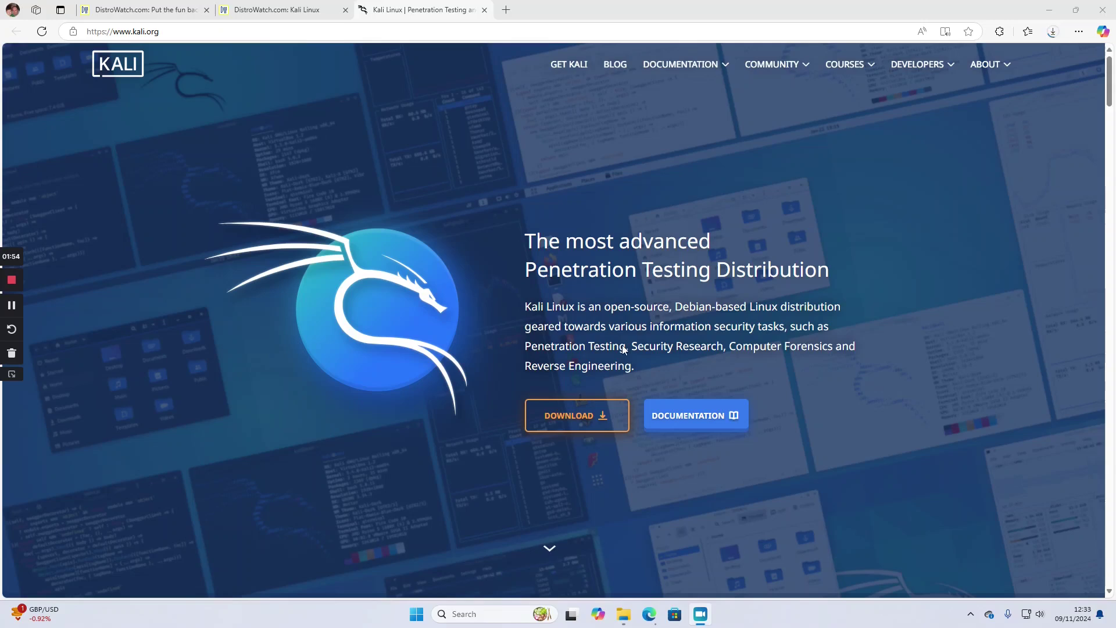
Browse the Kali Linux download options down to the live boot images.
click(607, 417)
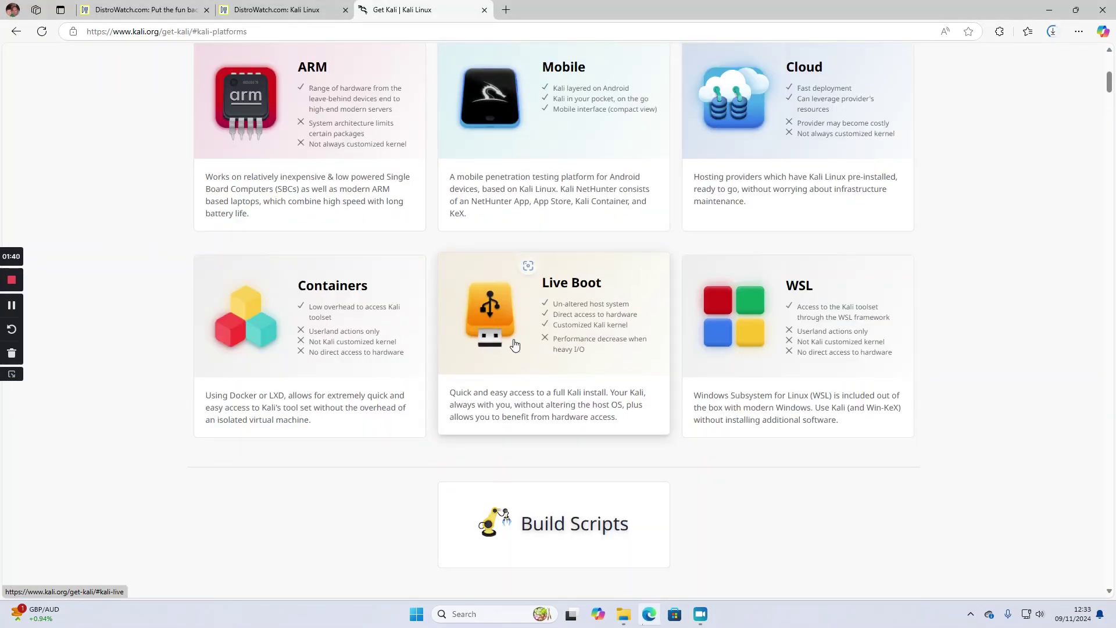
click(514, 345)
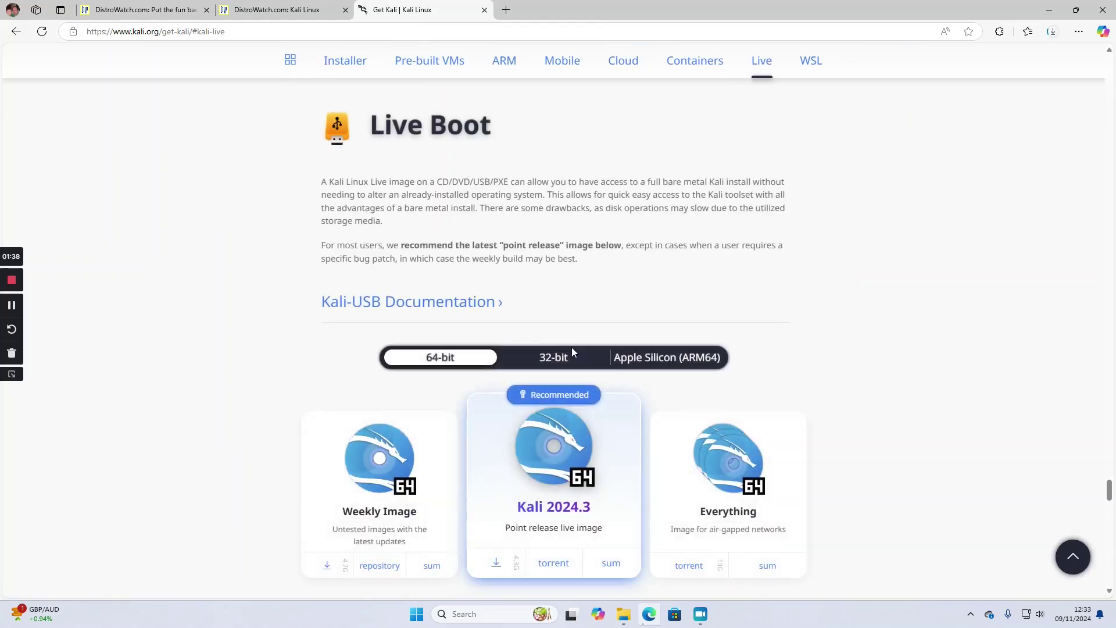
scroll(576, 348, down, 2)
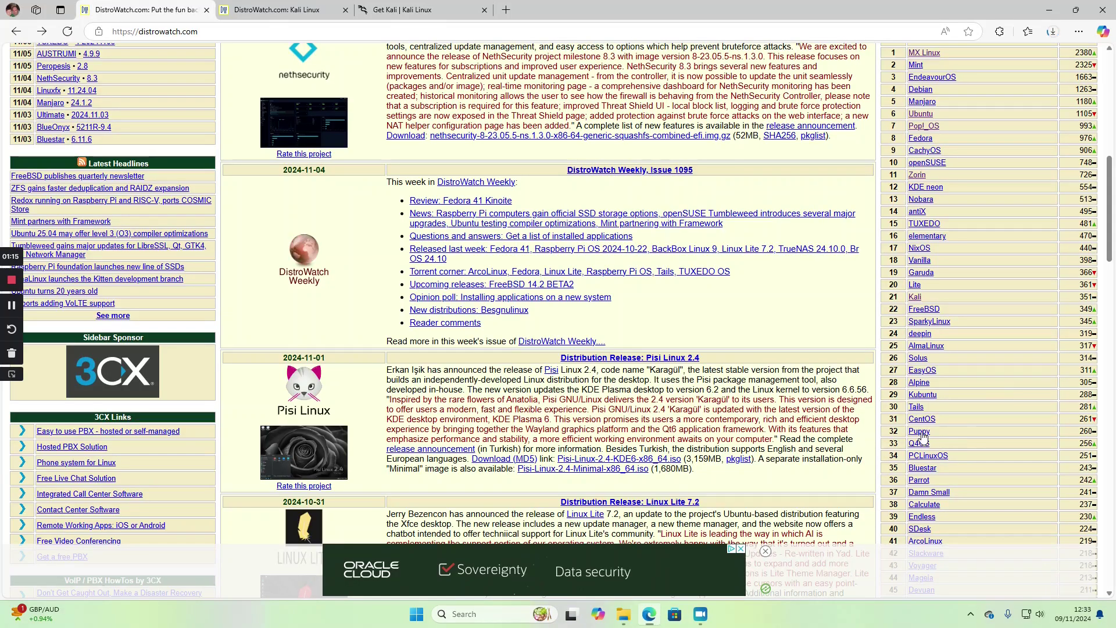
Open Puppy Linux in a new tab and download BookwormPup64_10.0.8.iso and NoblePup32-24.04-241101.iso.
right_click(924, 431)
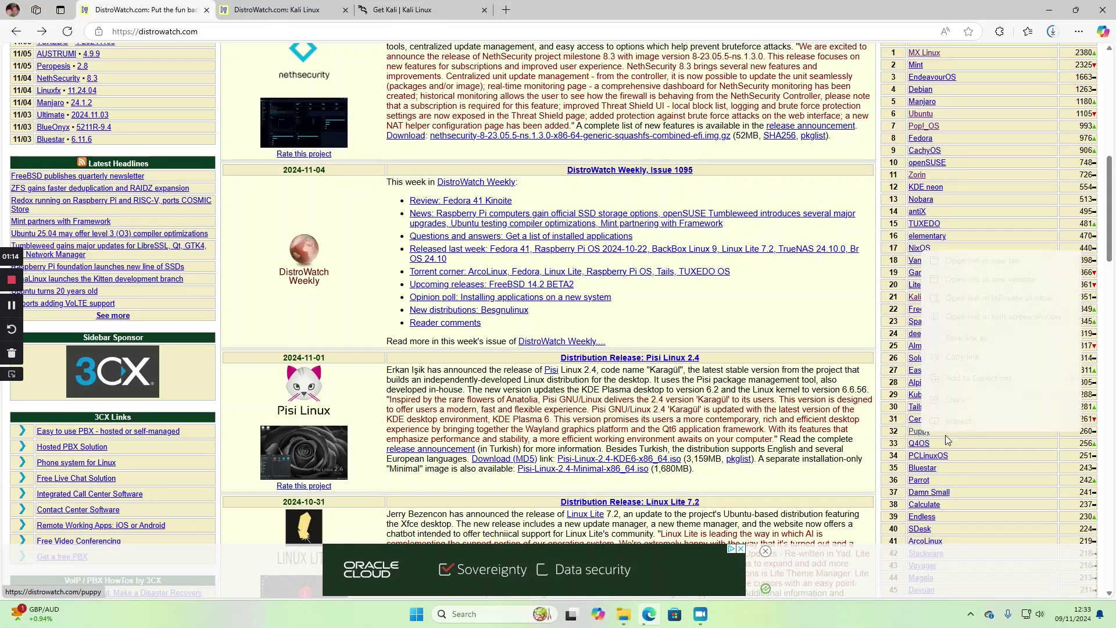
click(974, 261)
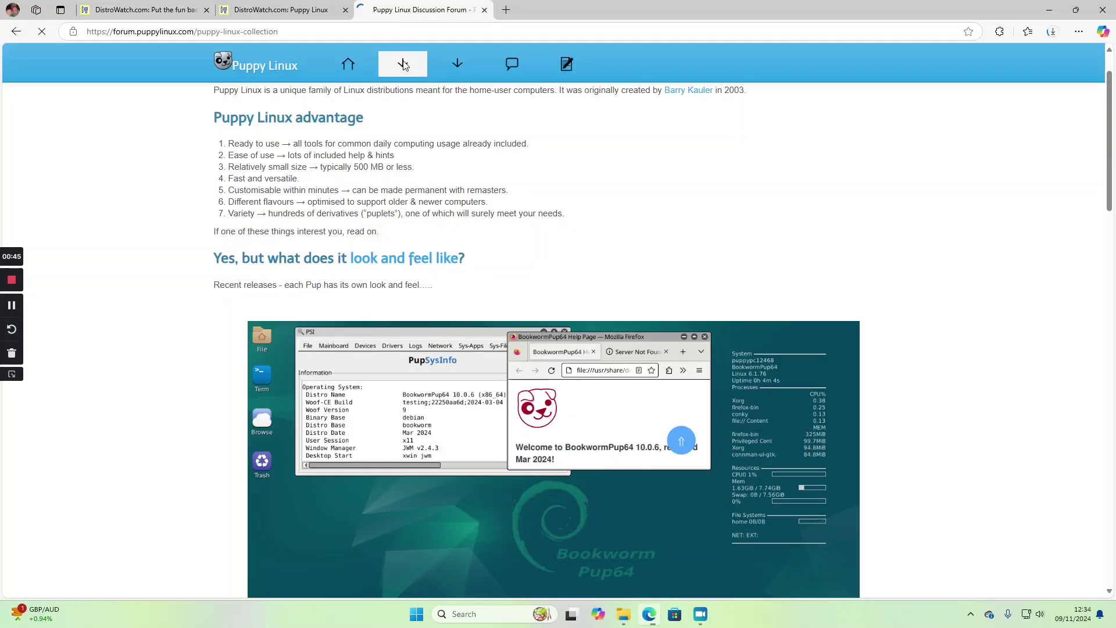
click(403, 61)
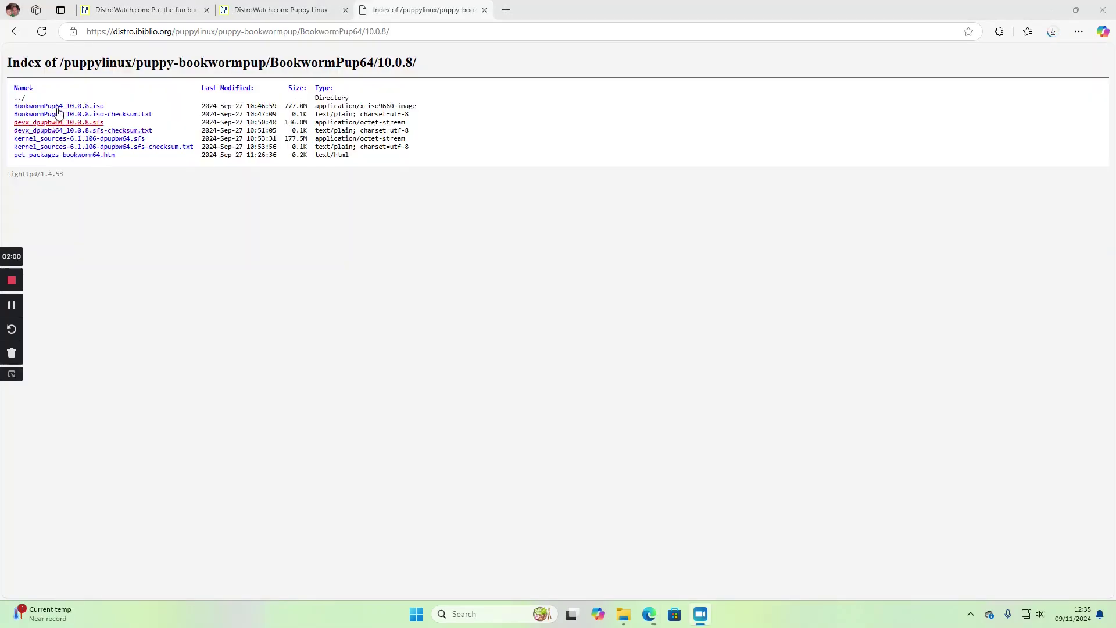
click(53, 106)
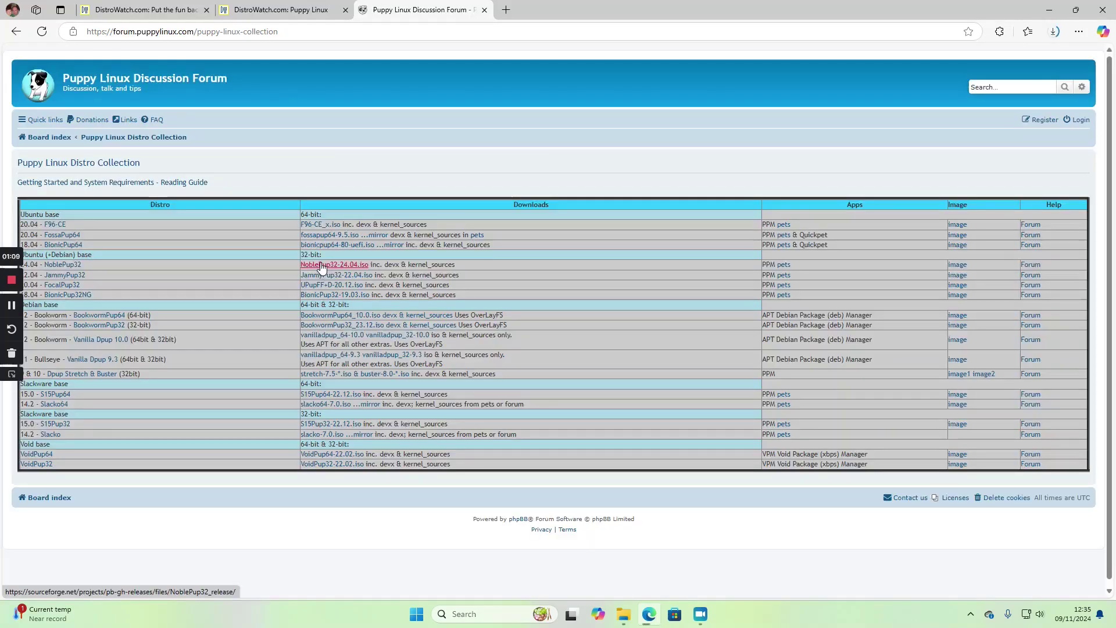
click(322, 267)
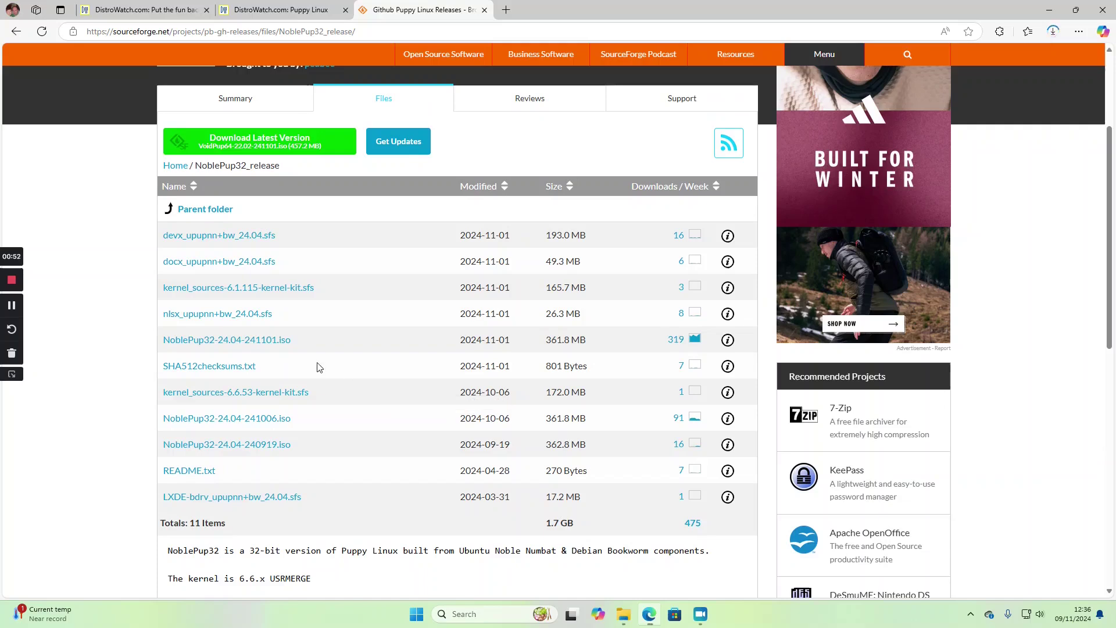
click(261, 342)
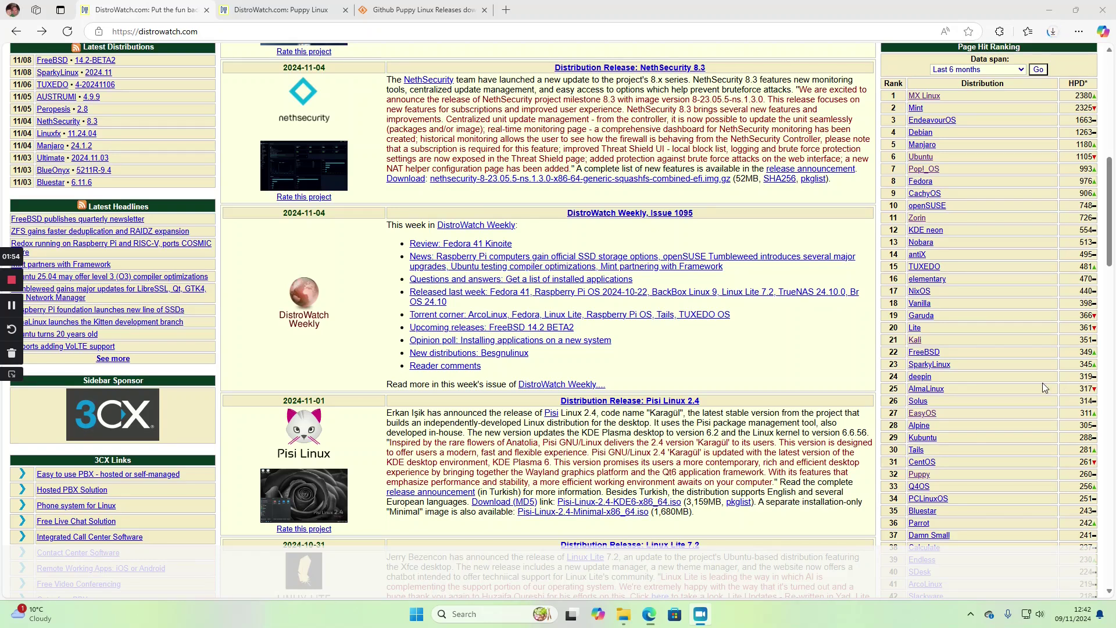
From DistroWatch's Q4OS entry, download the Aquarius Trinity live 64-bit ISO on q4os.org.
click(915, 489)
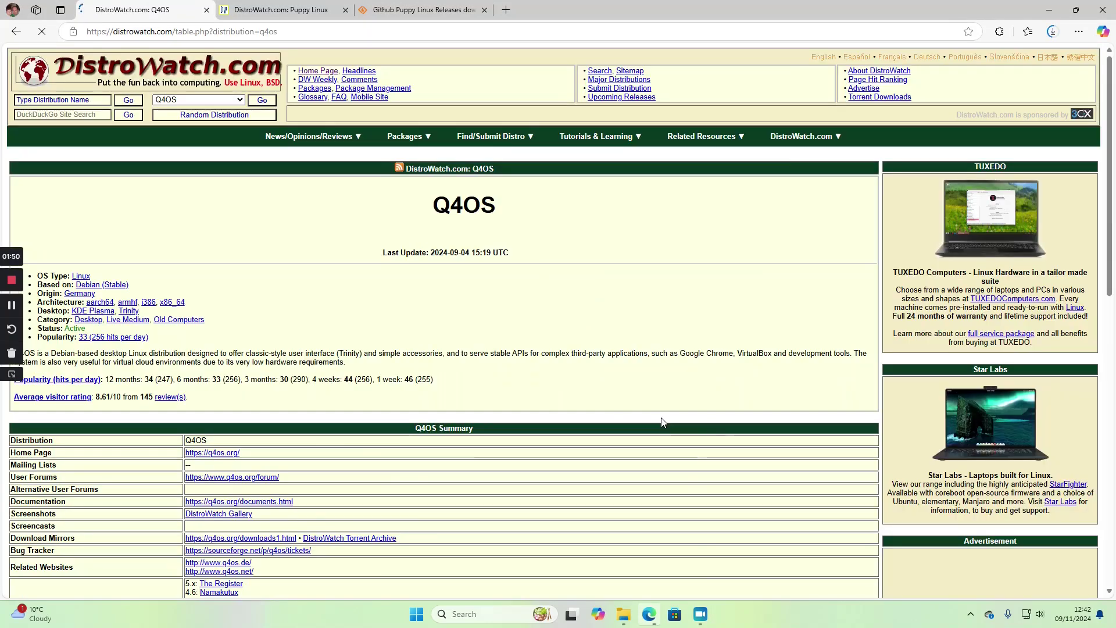
click(233, 538)
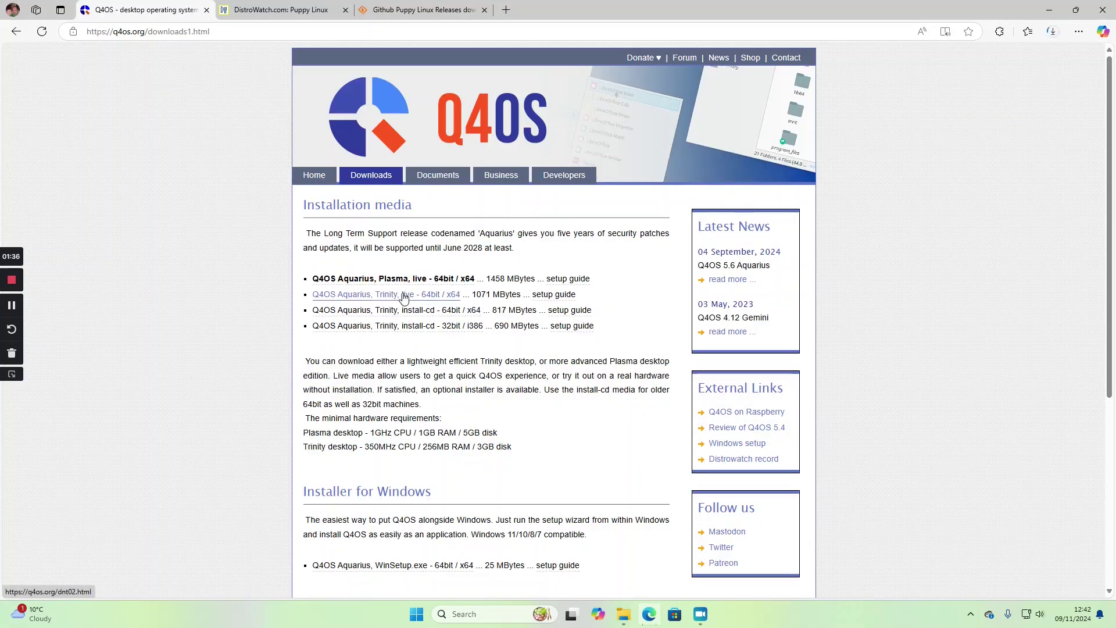
click(404, 295)
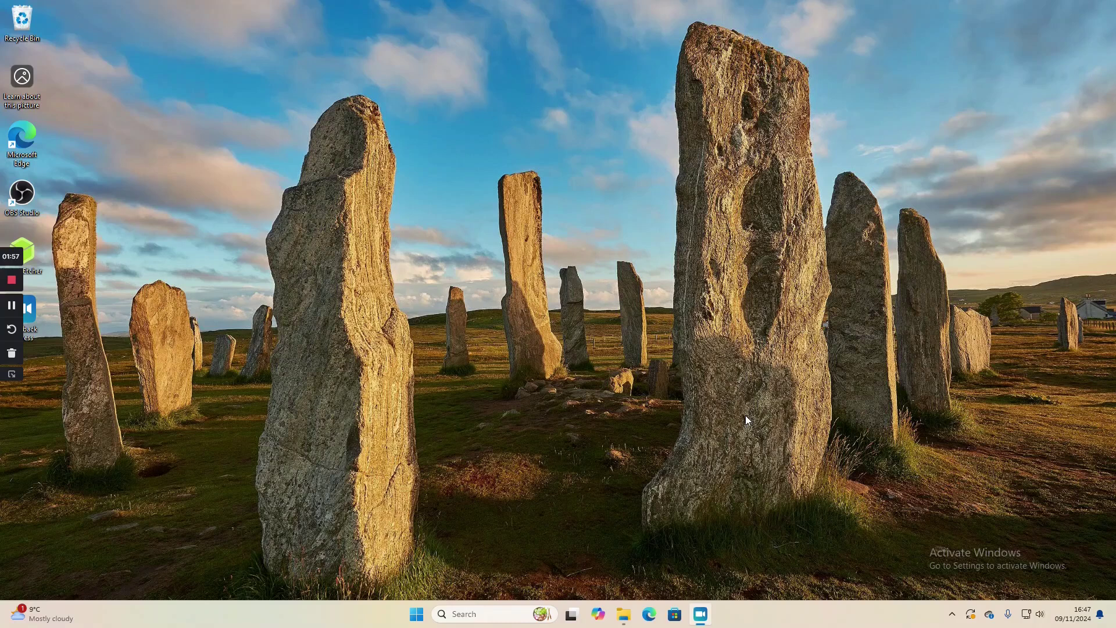
Snap the Downloads window to the top-left quarter and bring up Ventoy (D:) beside it.
mouse_move(625, 615)
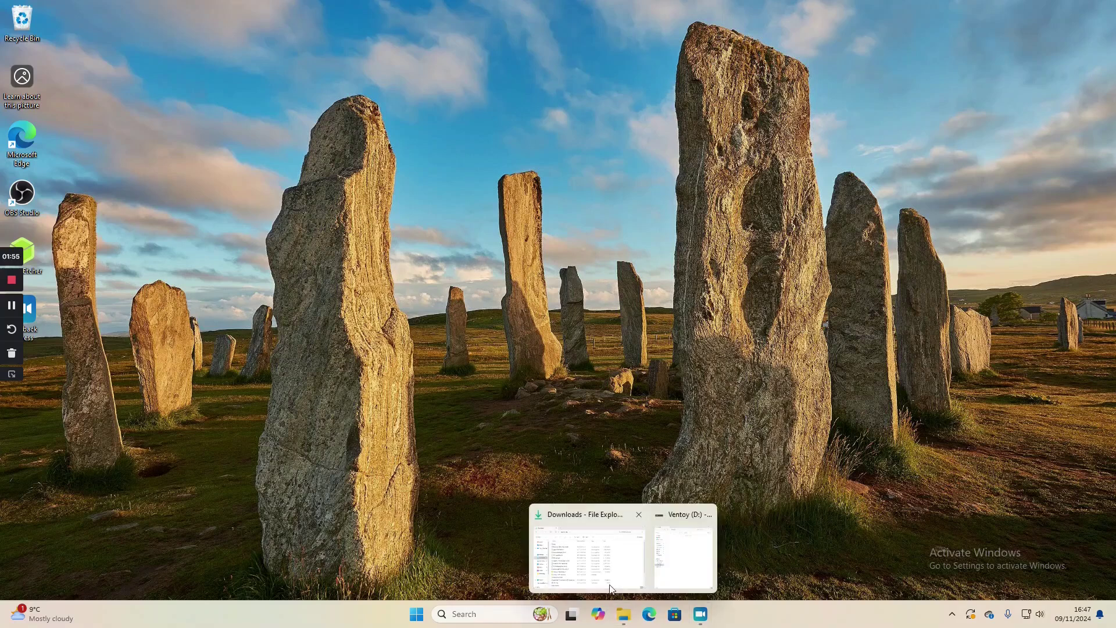
click(575, 553)
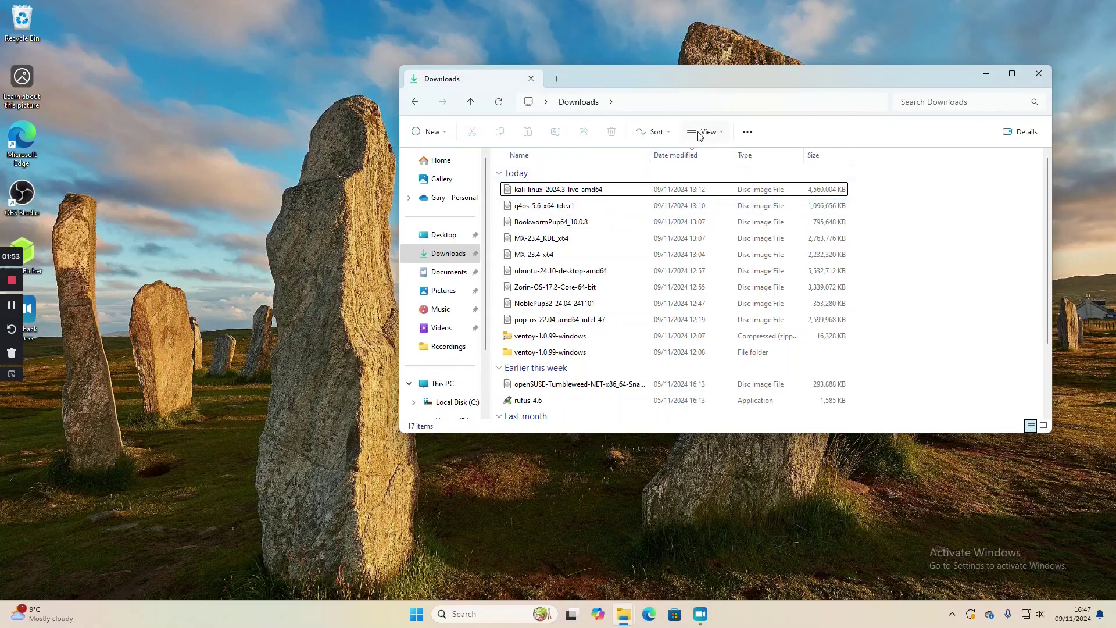
drag(710, 84, 287, 3)
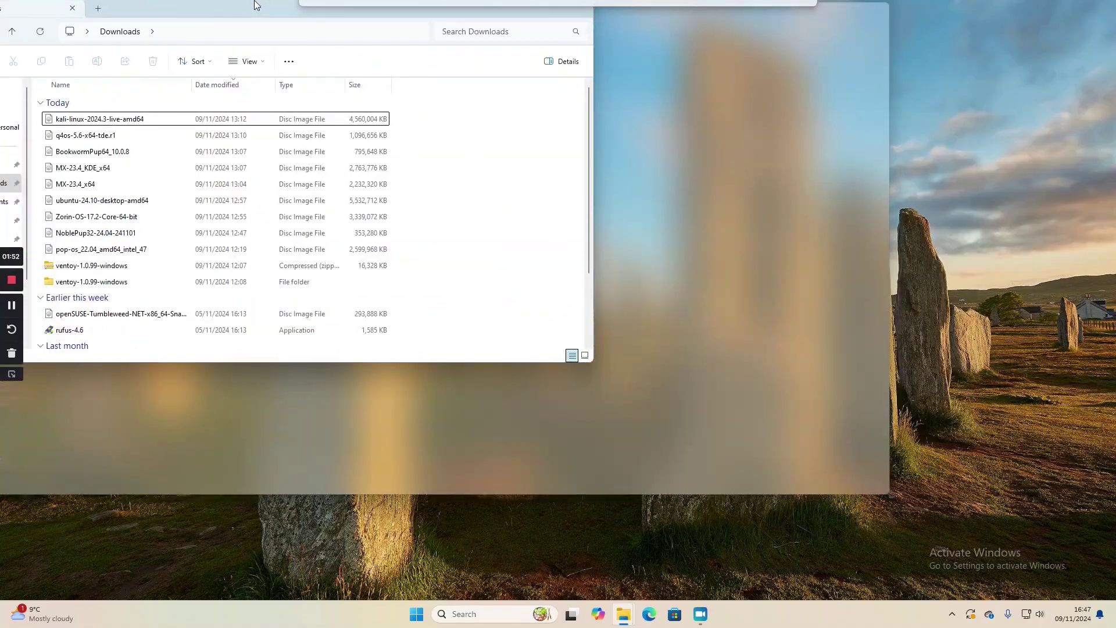
key(super+Left)
key(super+Up)
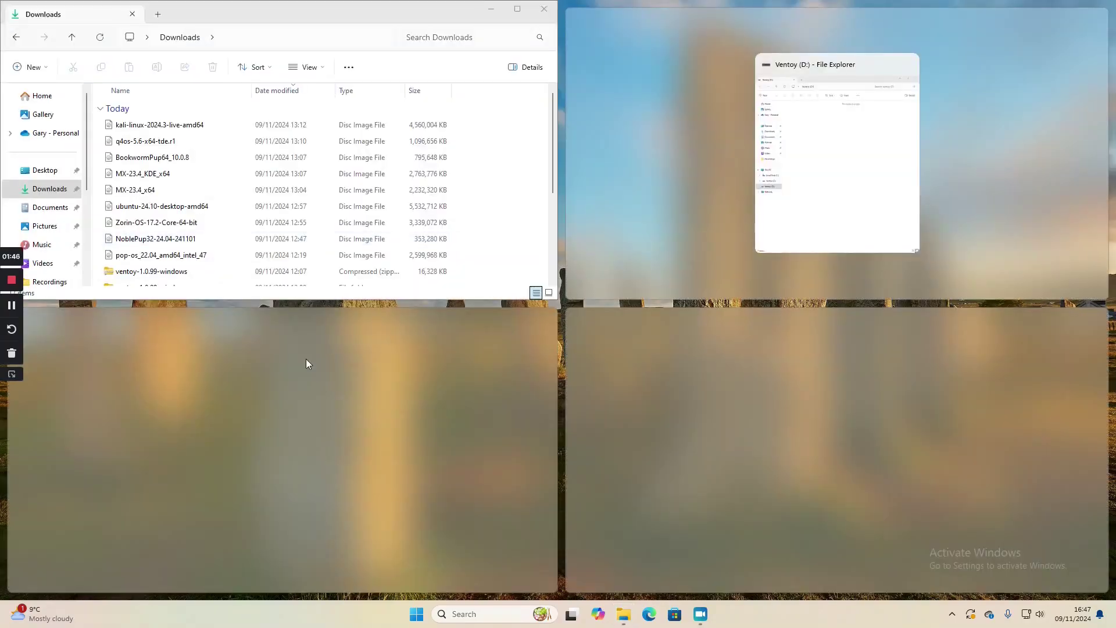
click(621, 616)
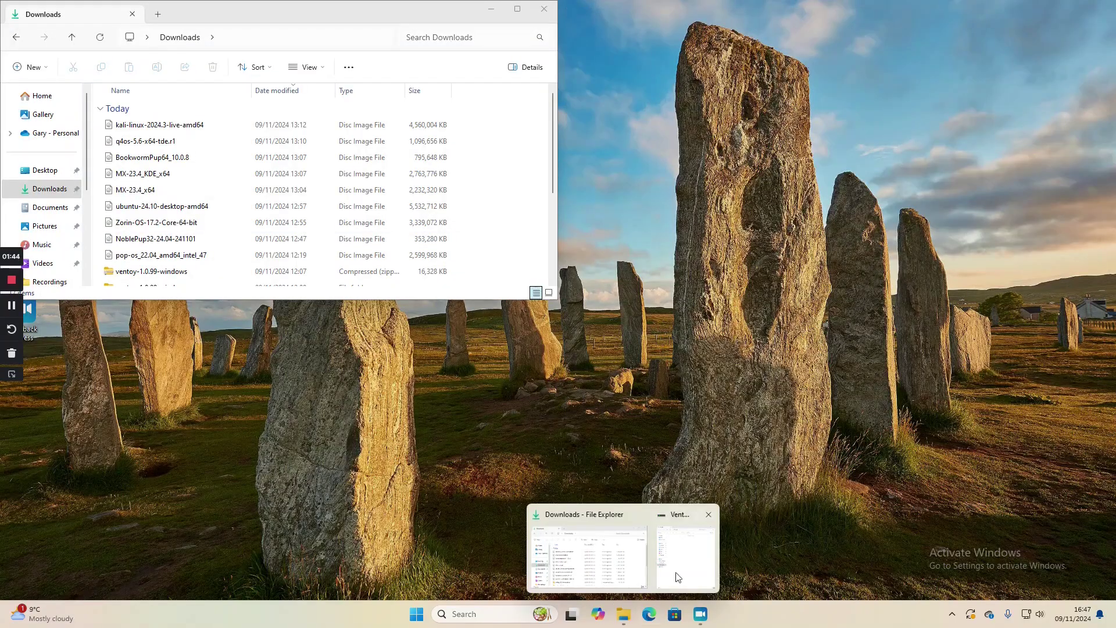
click(695, 561)
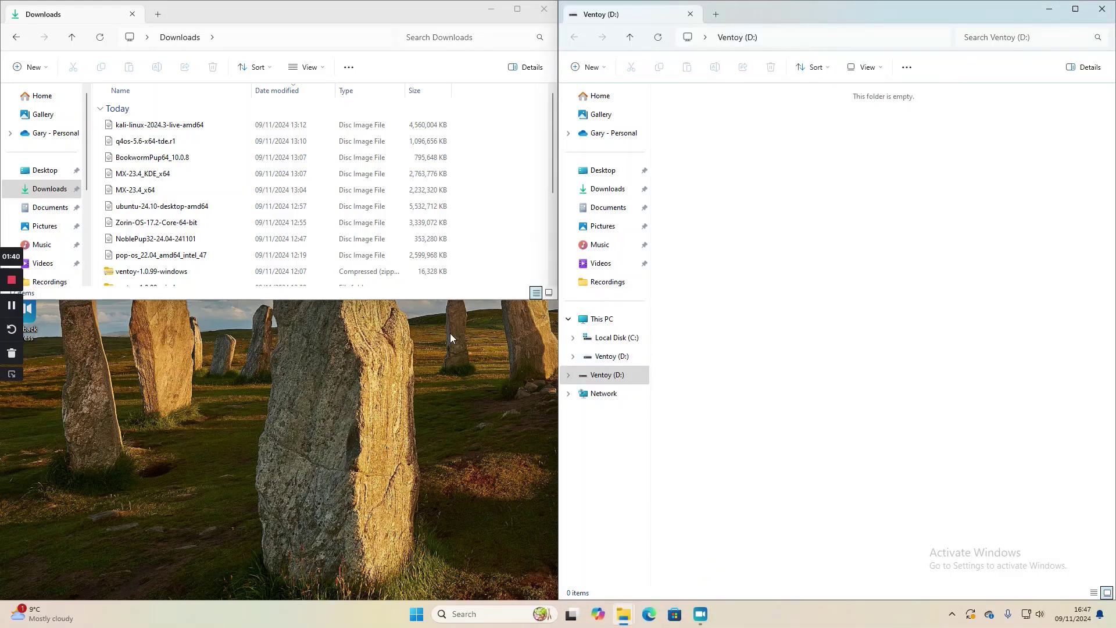
Copy the nine ISOs from kali-linux through pop-os, then linuxmint-22-cinnamon-64bit, onto Ventoy (D:).
click(177, 127)
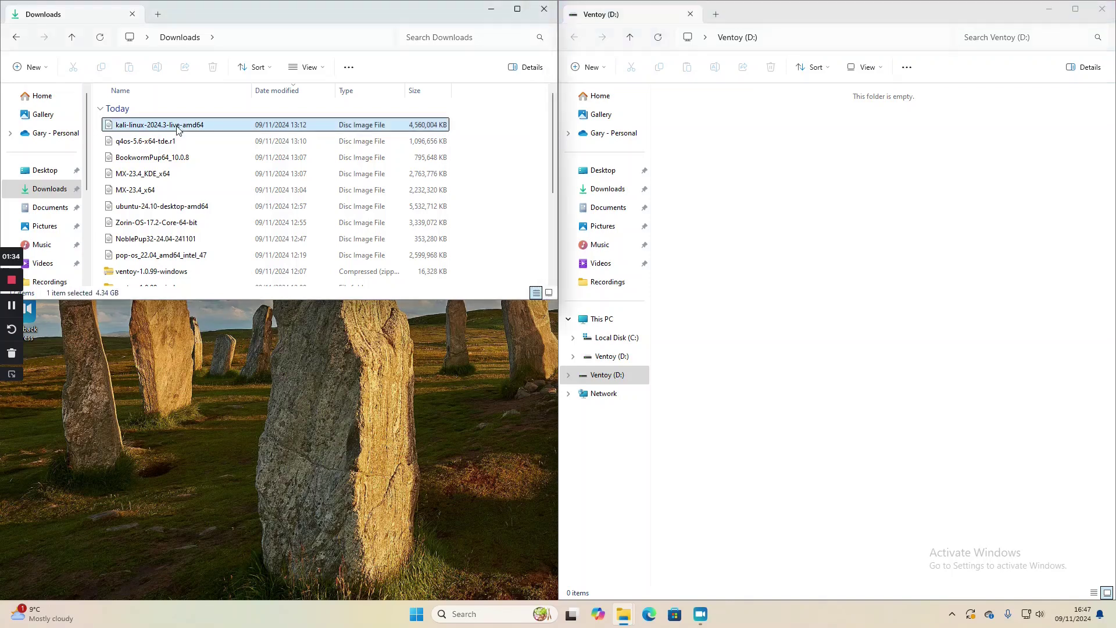
shift+click(173, 256)
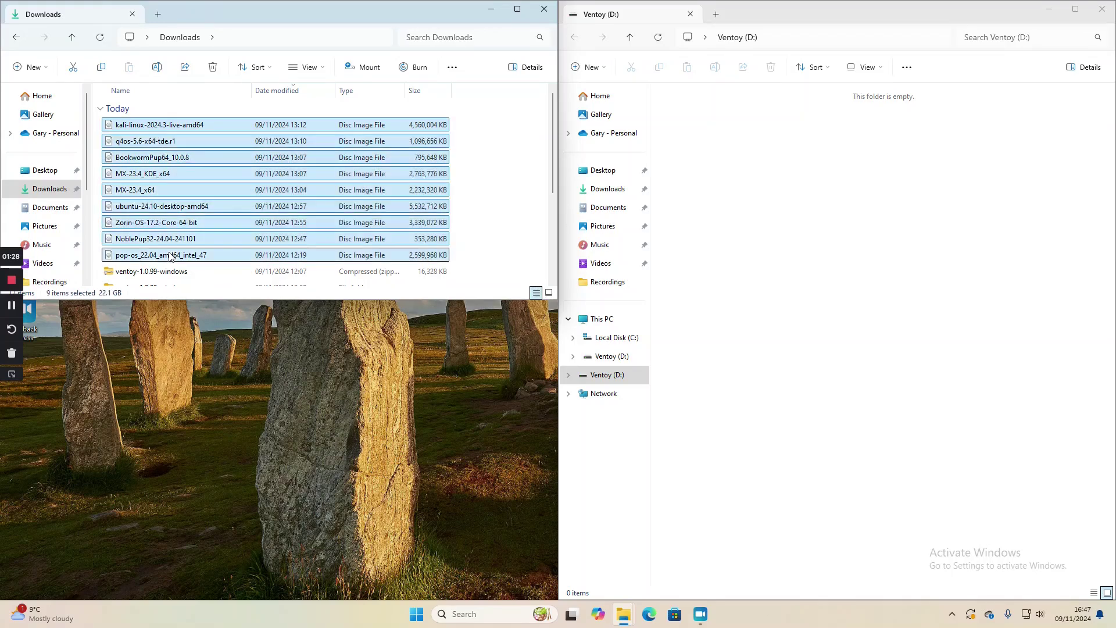
drag(173, 255, 805, 261)
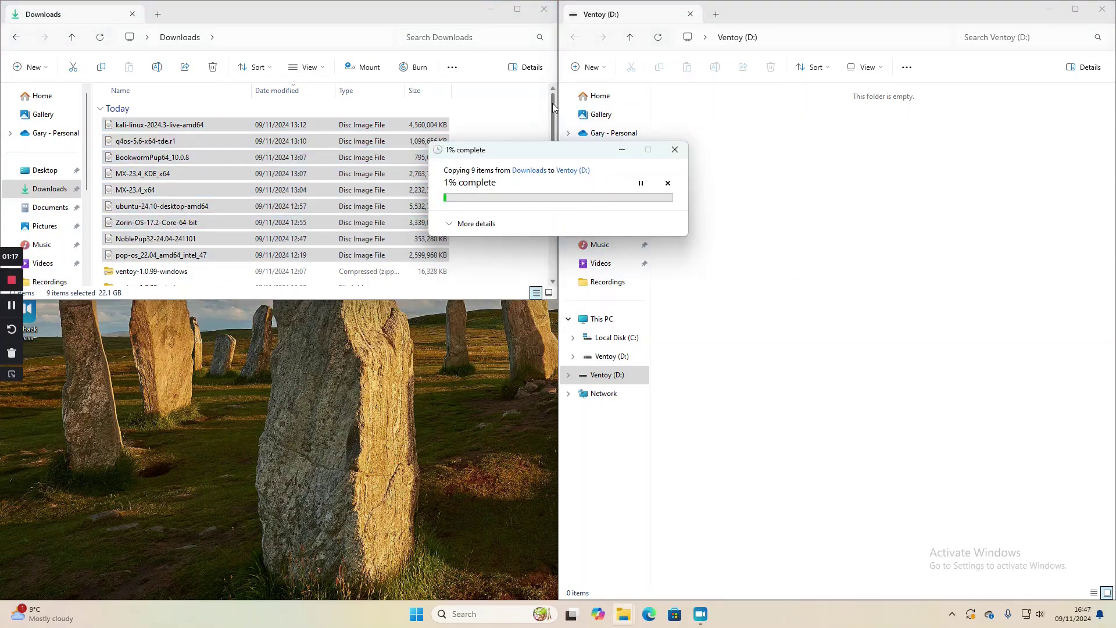
drag(553, 103, 557, 197)
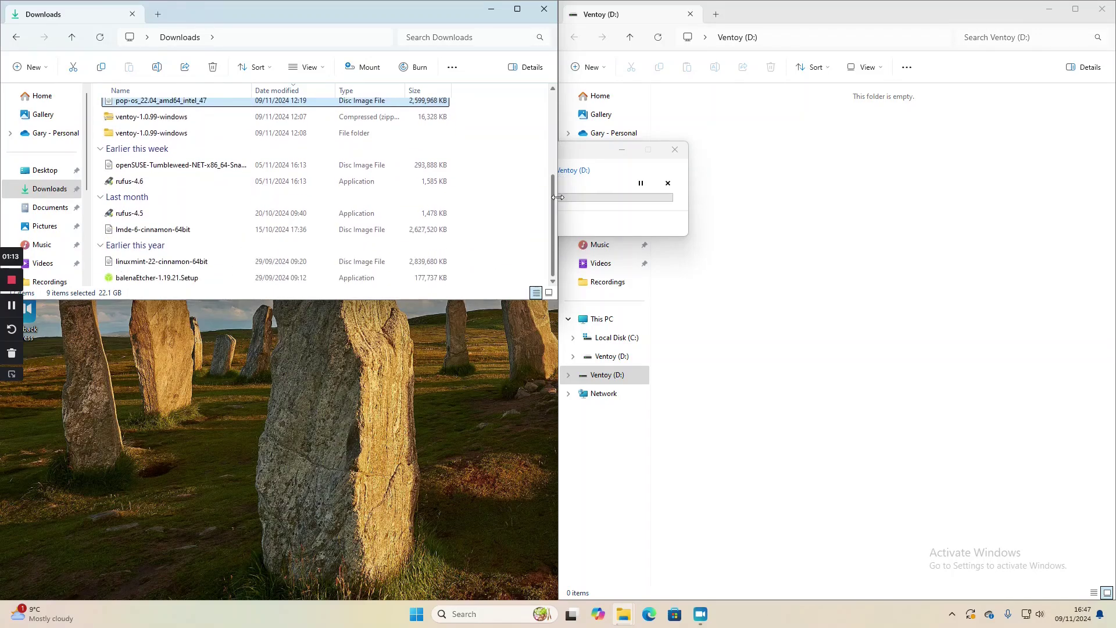
drag(162, 266, 771, 350)
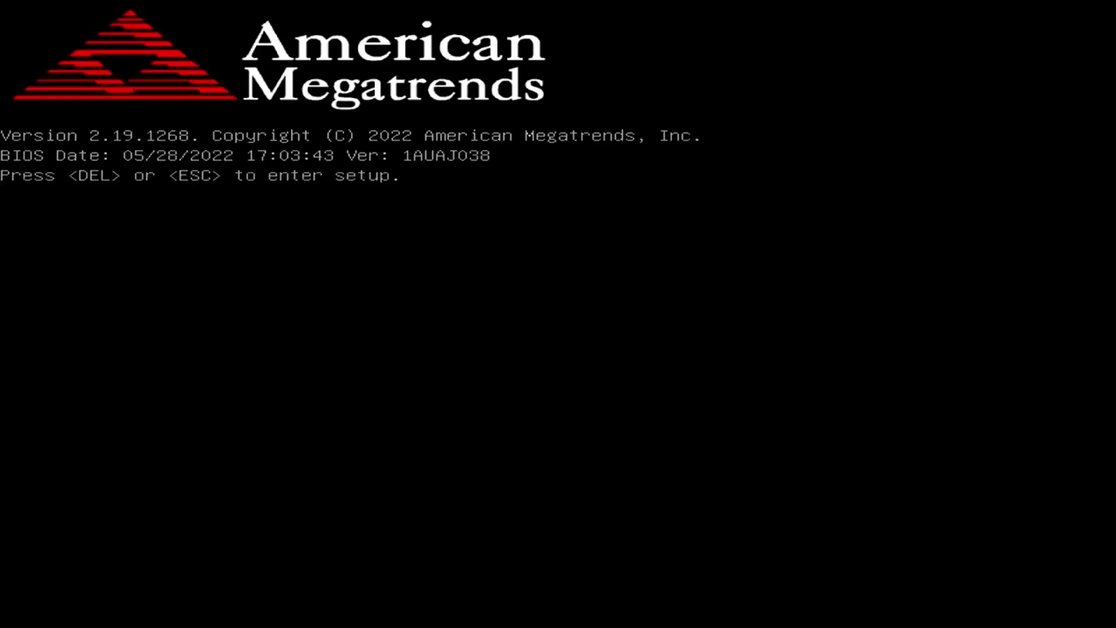
Use the F7 boot menu to boot from the IntegralPortable SSD USB drive.
key(F7)
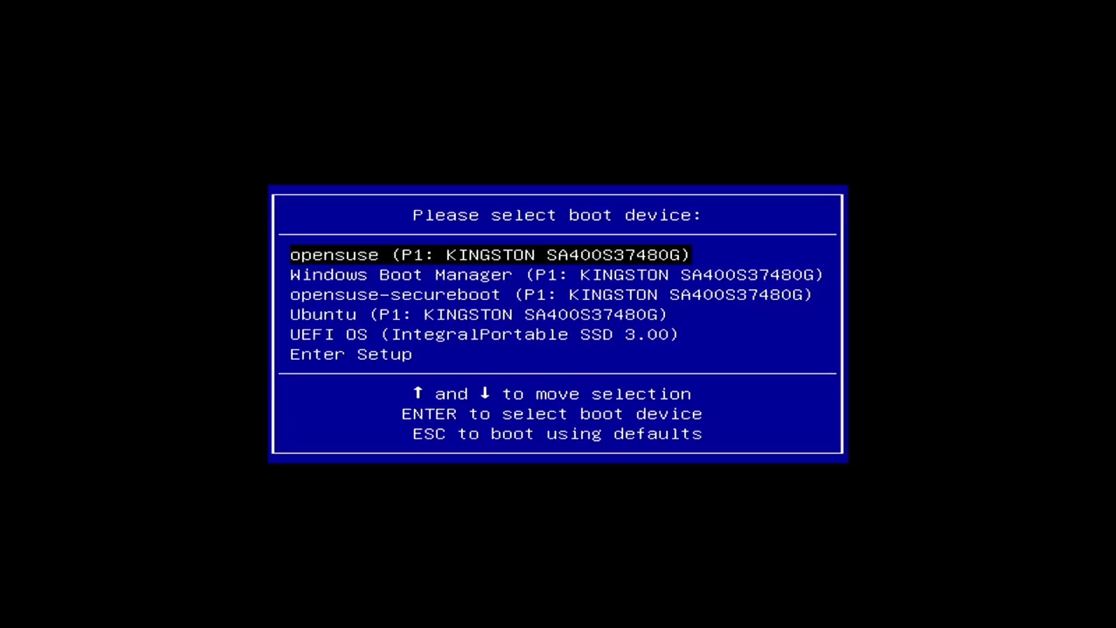
key(Down)
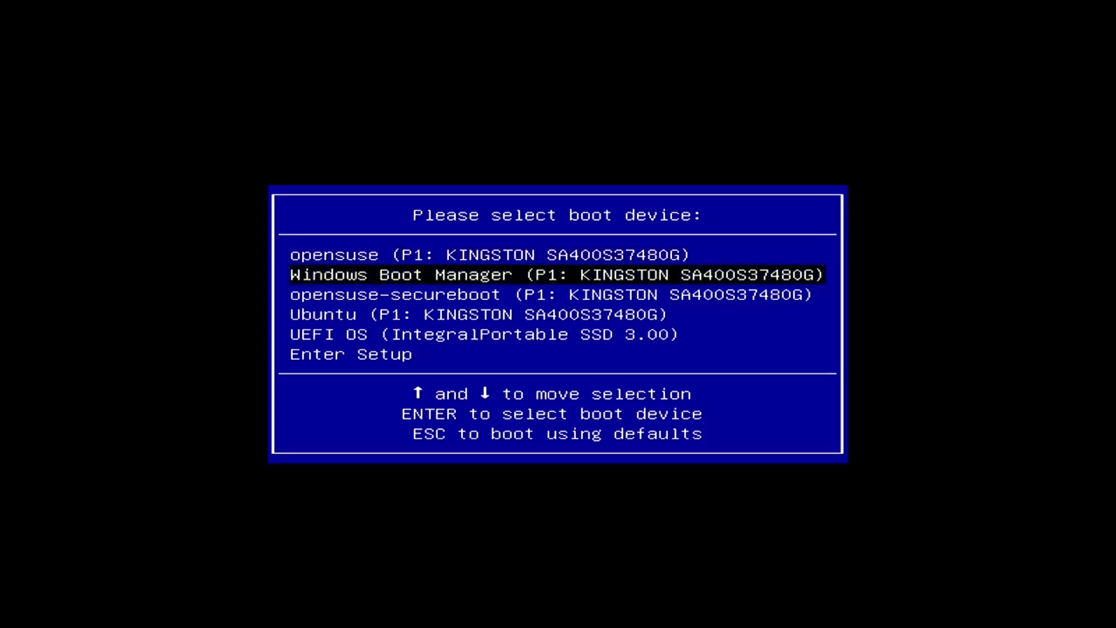
key(Down)
key(Down)
key(Down)
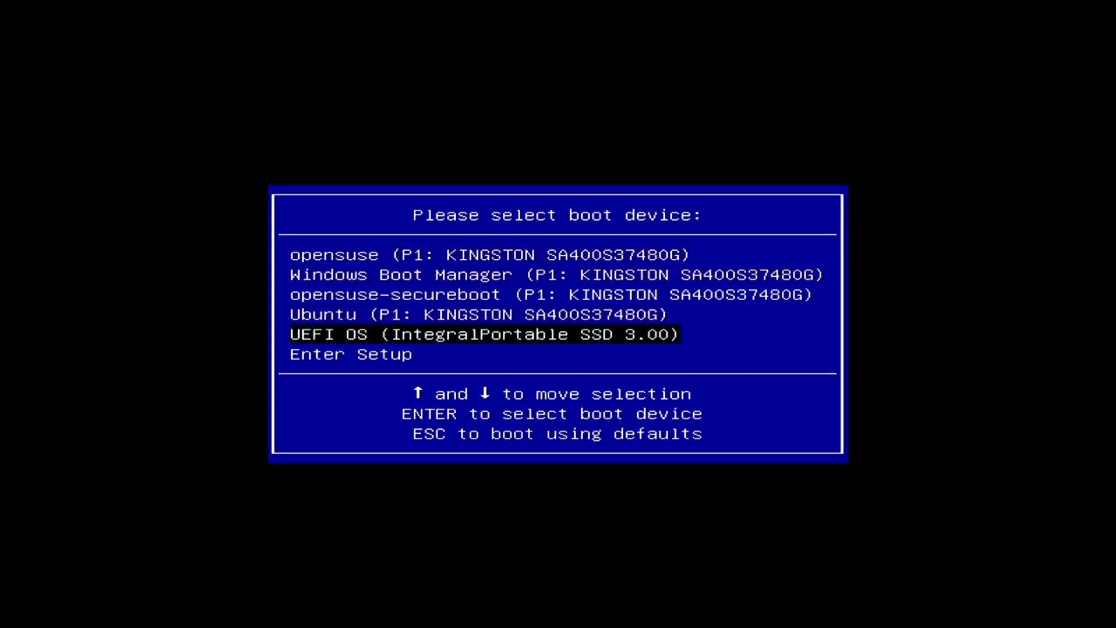
key(Return)
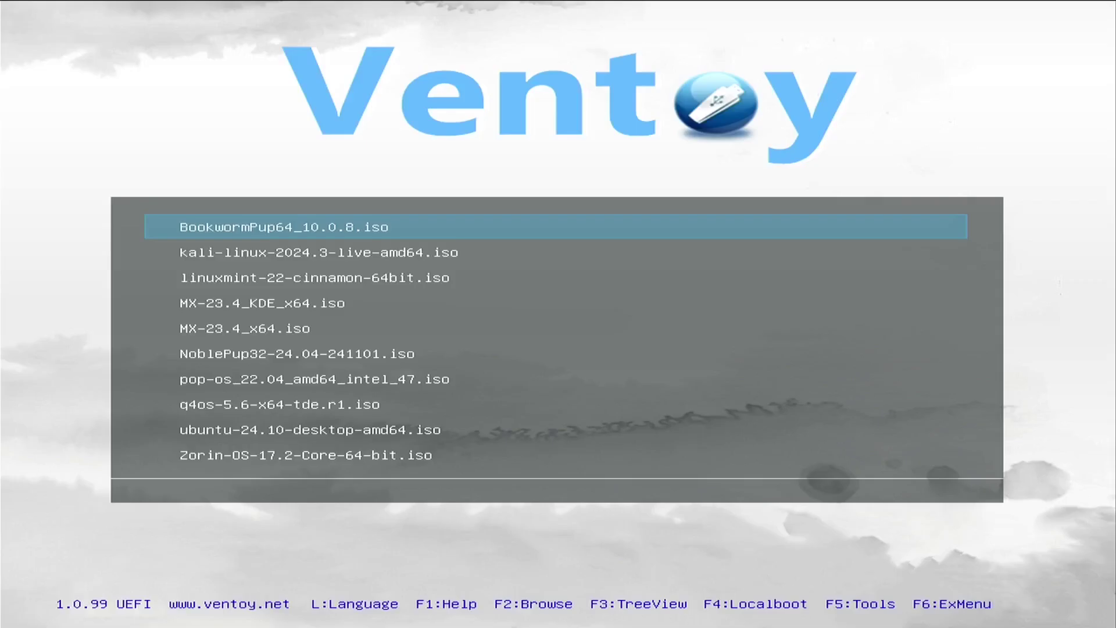
Launch ubuntu-24.10-desktop-amd64 from Ventoy's ISO list.
key(Down)
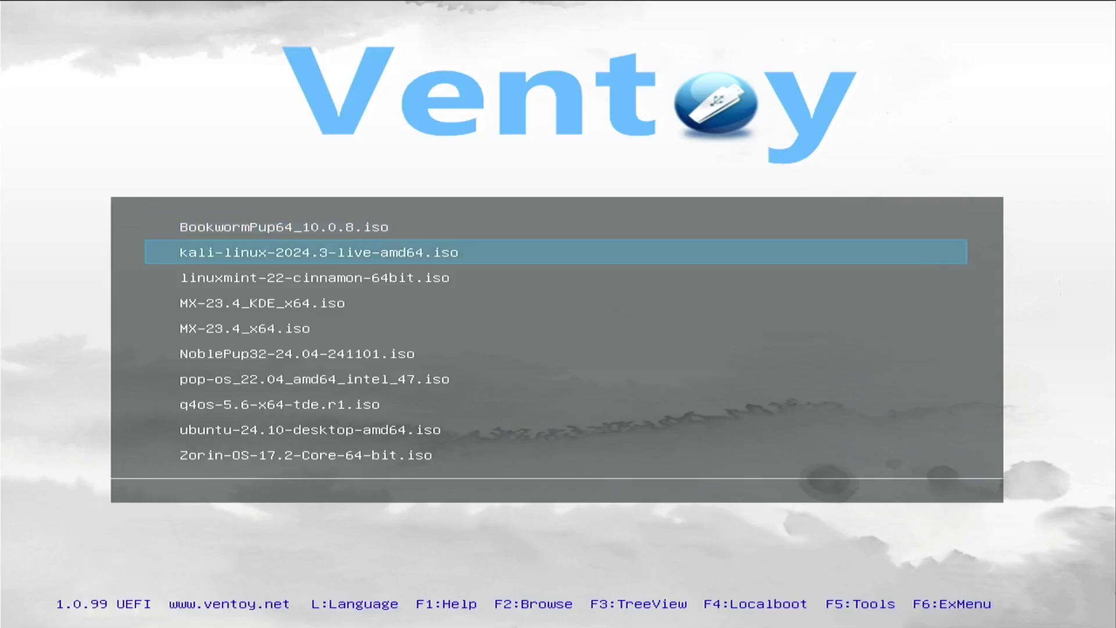
key(Down)
key(Down)
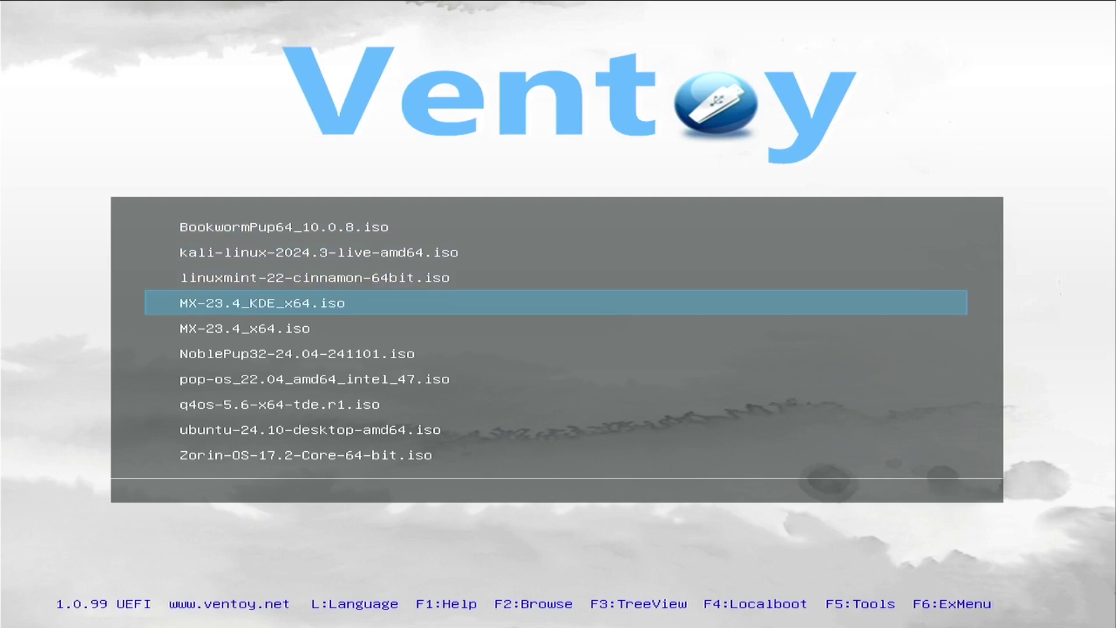
key(Down)
key(Down)
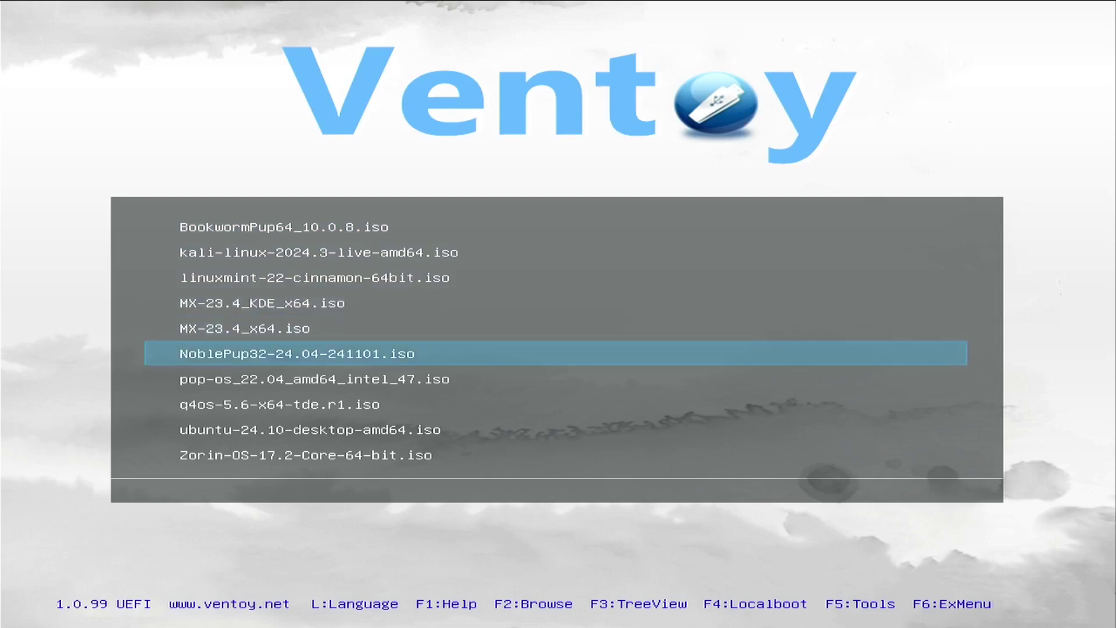
key(Down)
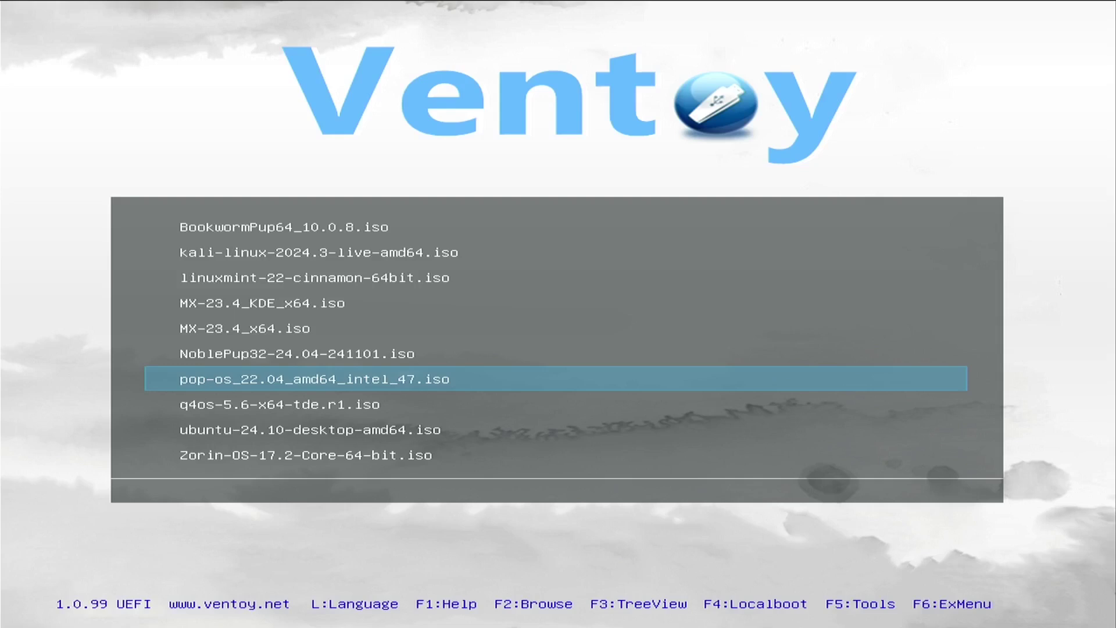
key(Down)
key(Down)
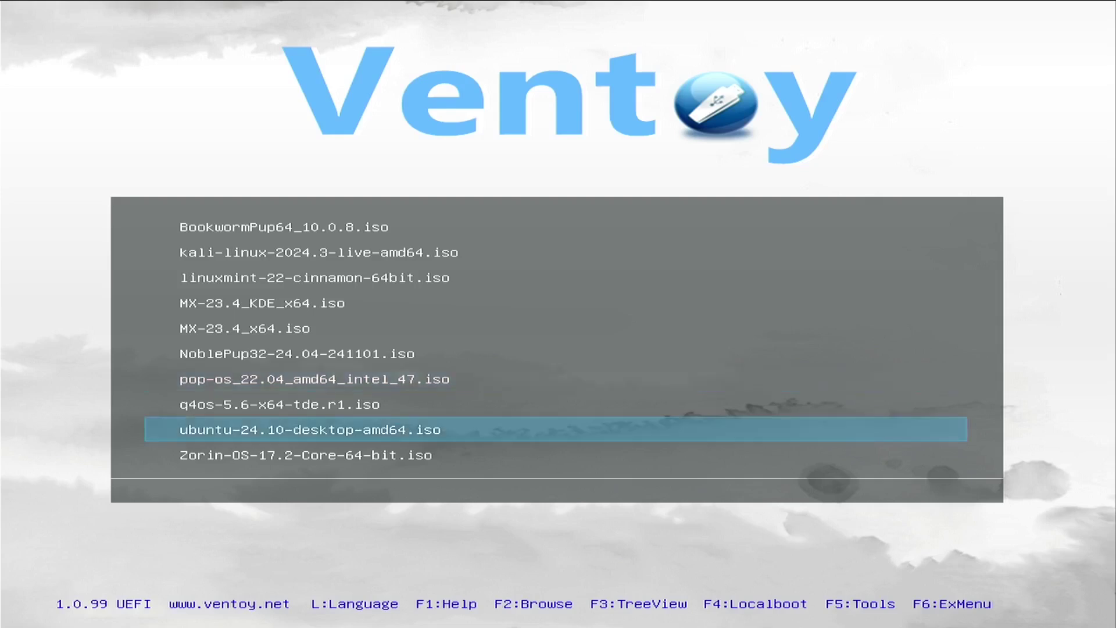
key(Return)
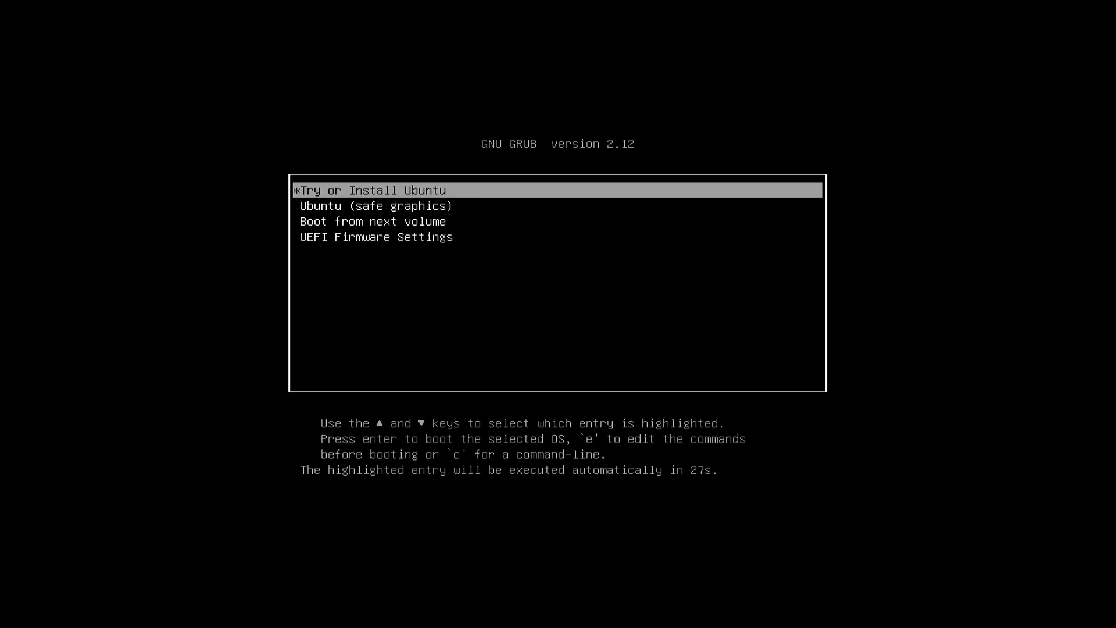
Start Ubuntu, accept English and the English (US) keyboard, skip internet, and choose Try Ubuntu.
key(Return)
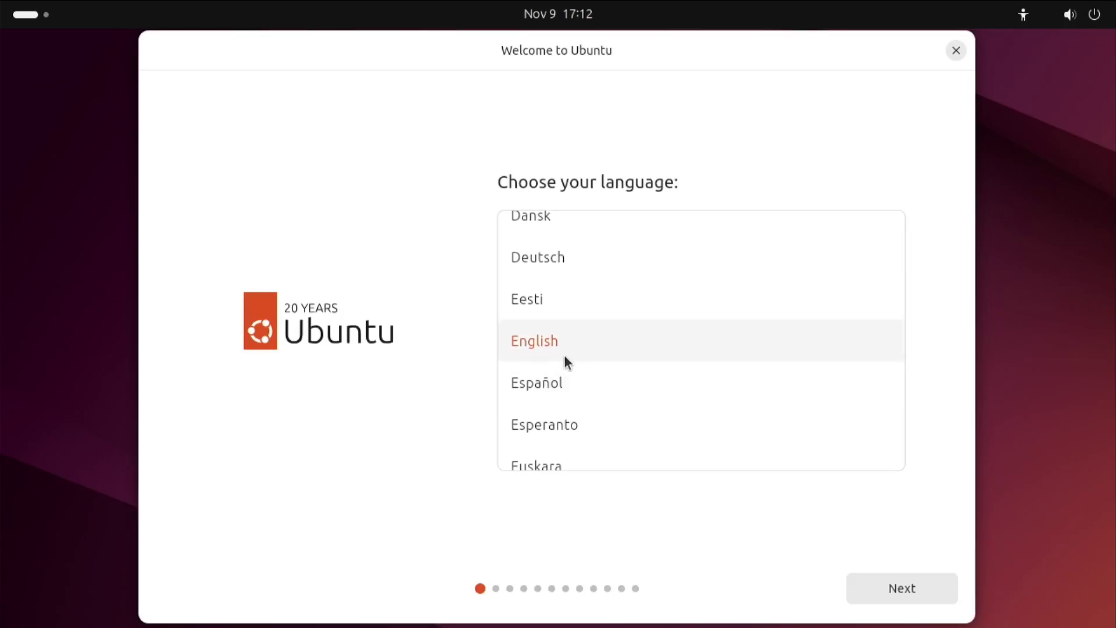
click(925, 592)
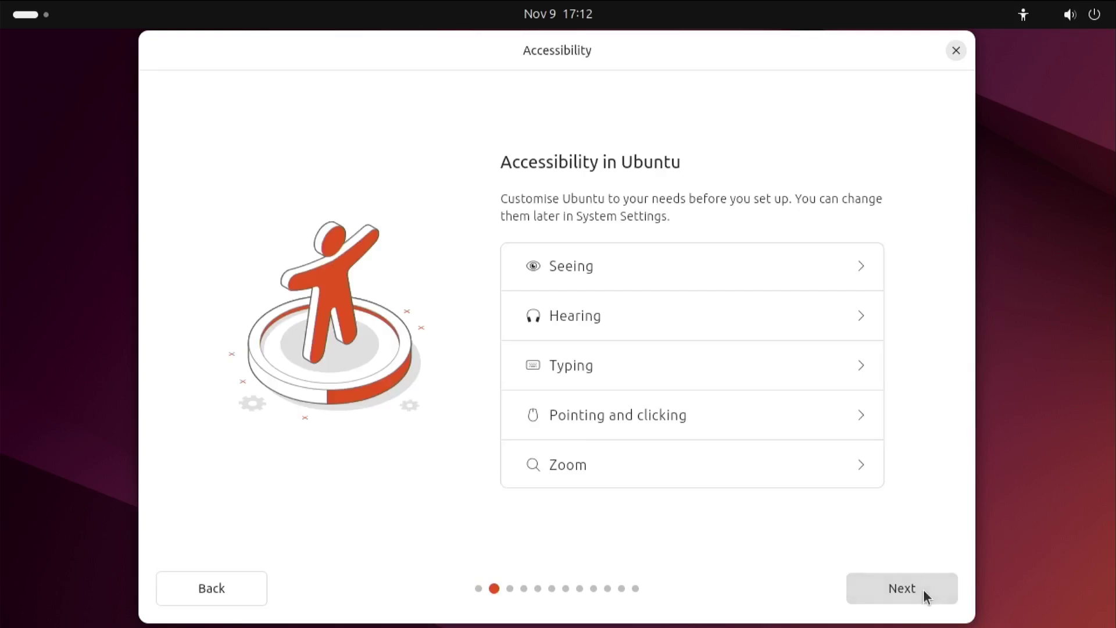
click(923, 588)
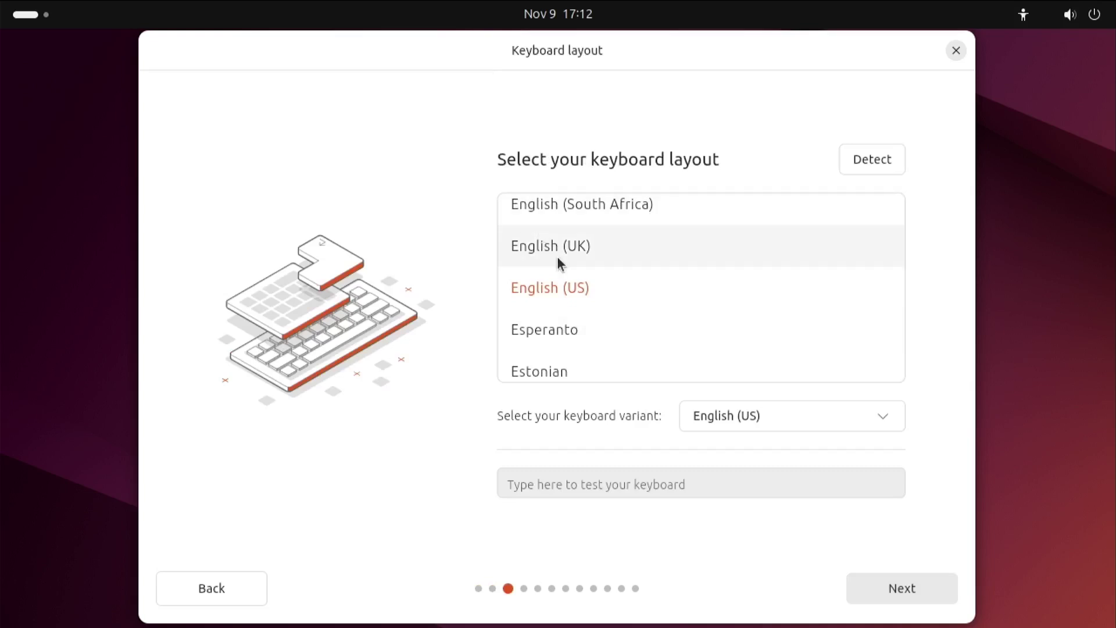
click(918, 583)
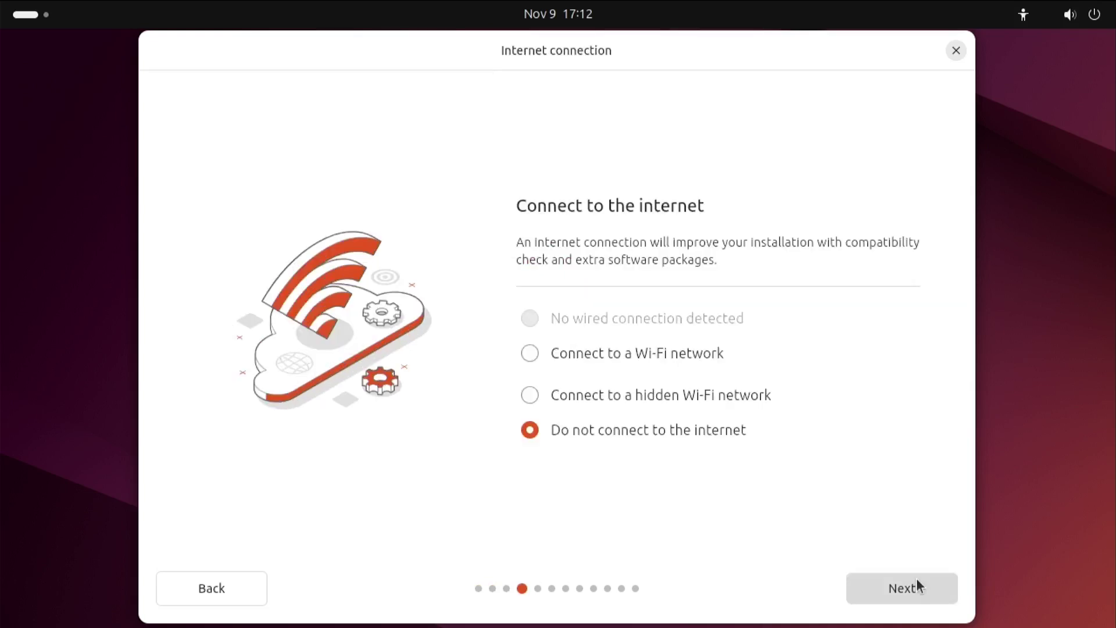
click(916, 582)
click(643, 418)
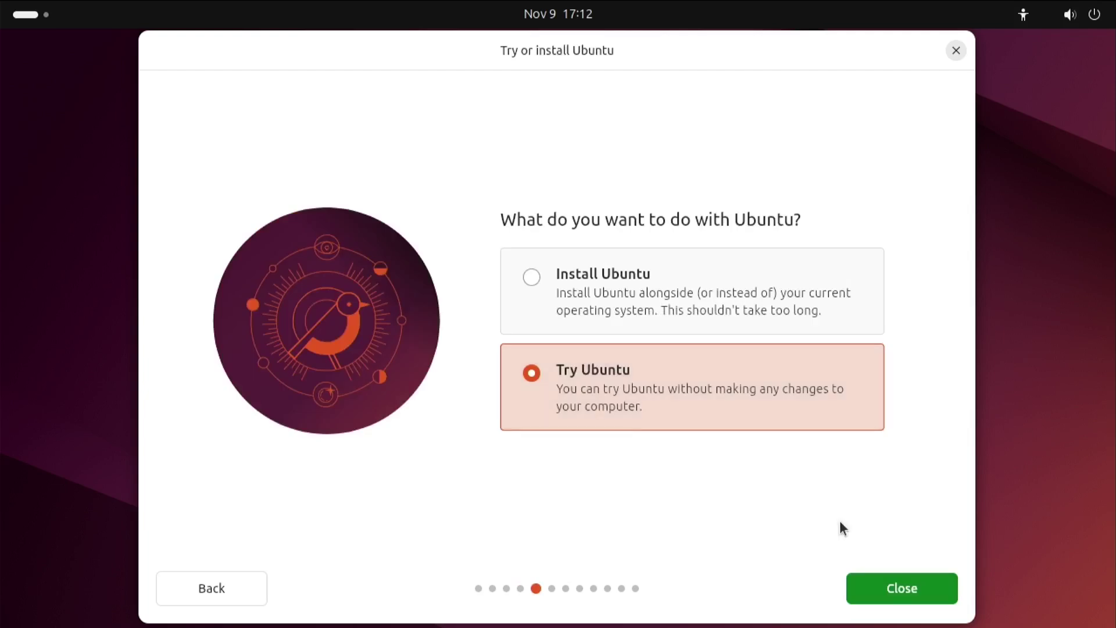
click(906, 596)
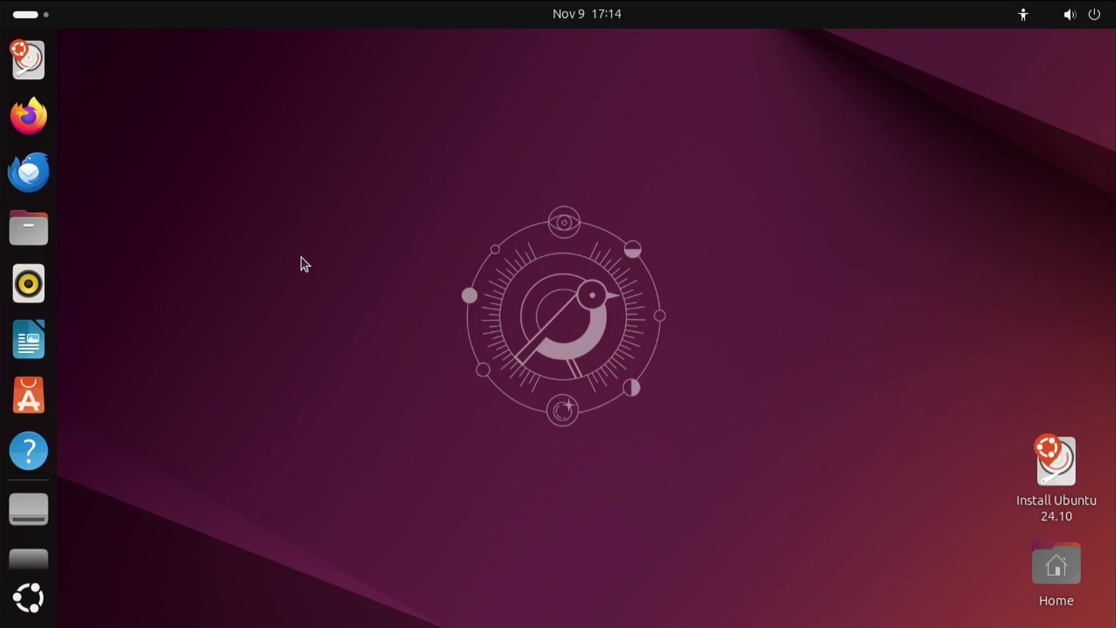
Open the Home folder in Files with Super+E.
key(super+e)
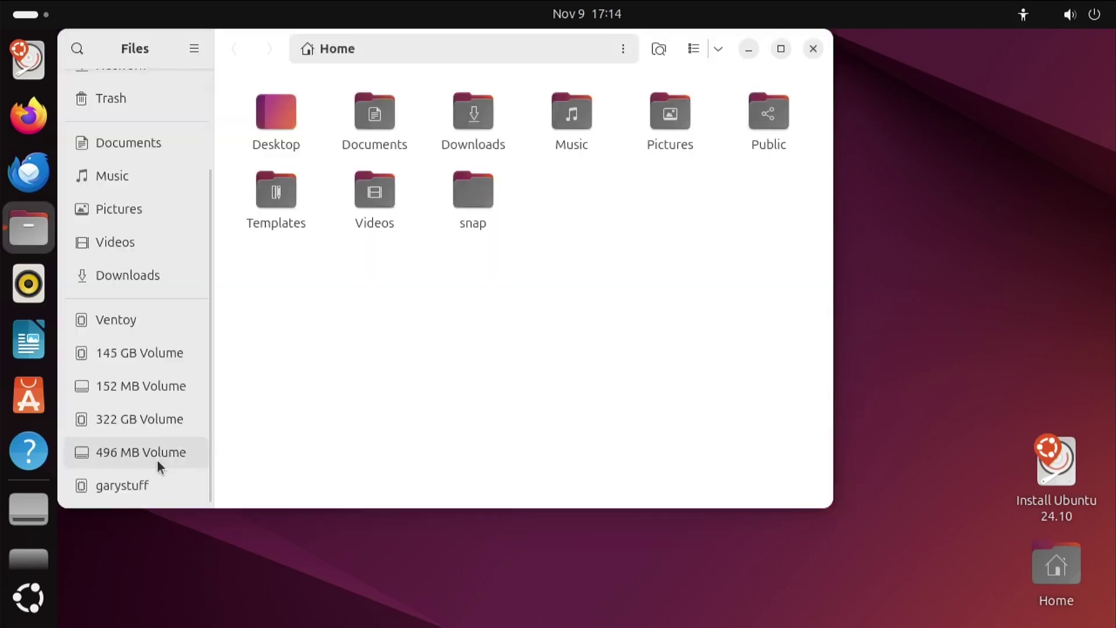
Mount the garystuff drive to view its backup and timeshift folders, then close Files.
click(109, 486)
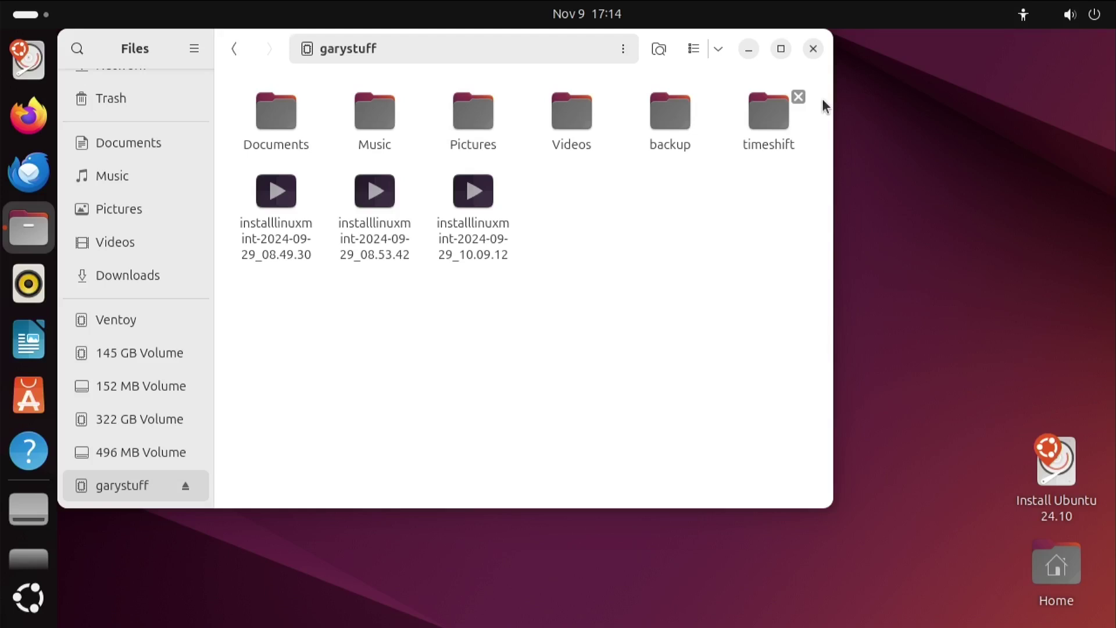
click(813, 49)
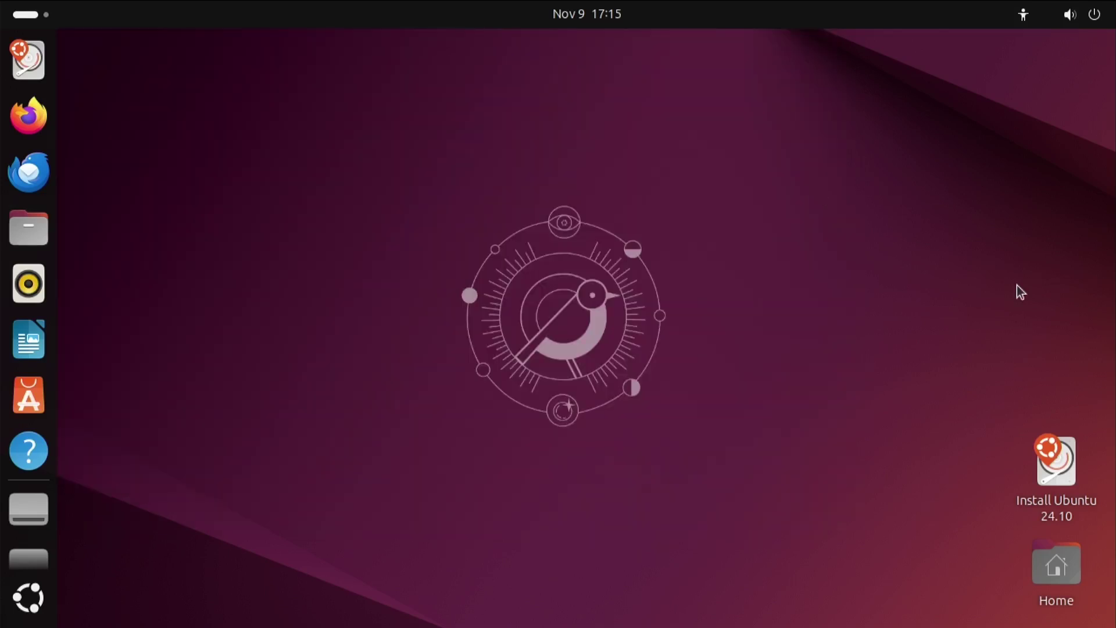
Restart the Ubuntu live session from the system menu's power options.
click(1095, 16)
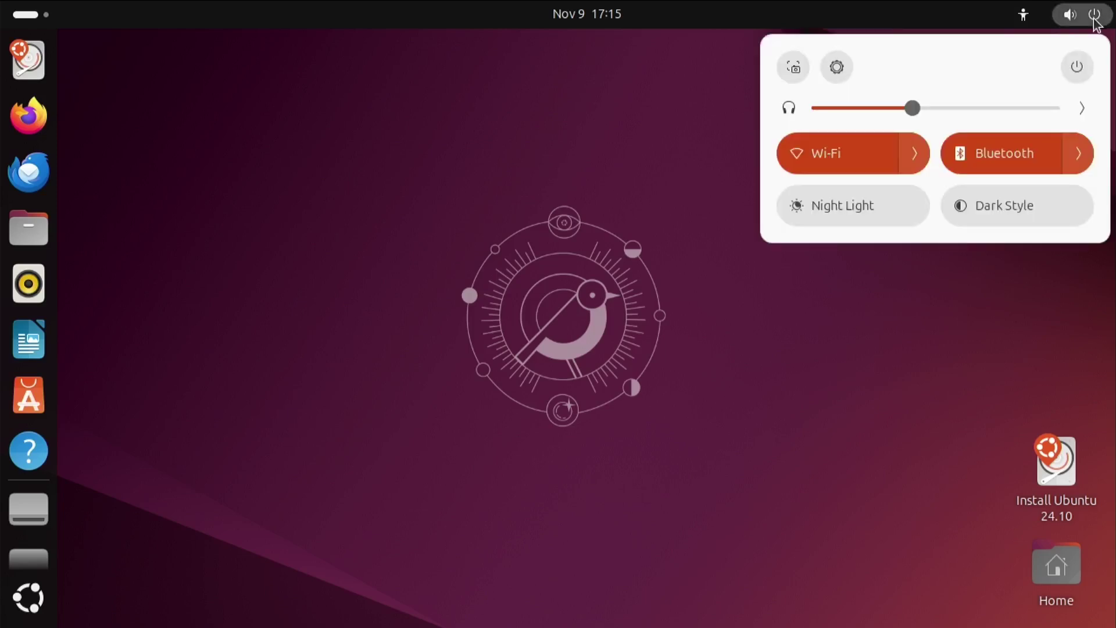
click(1077, 67)
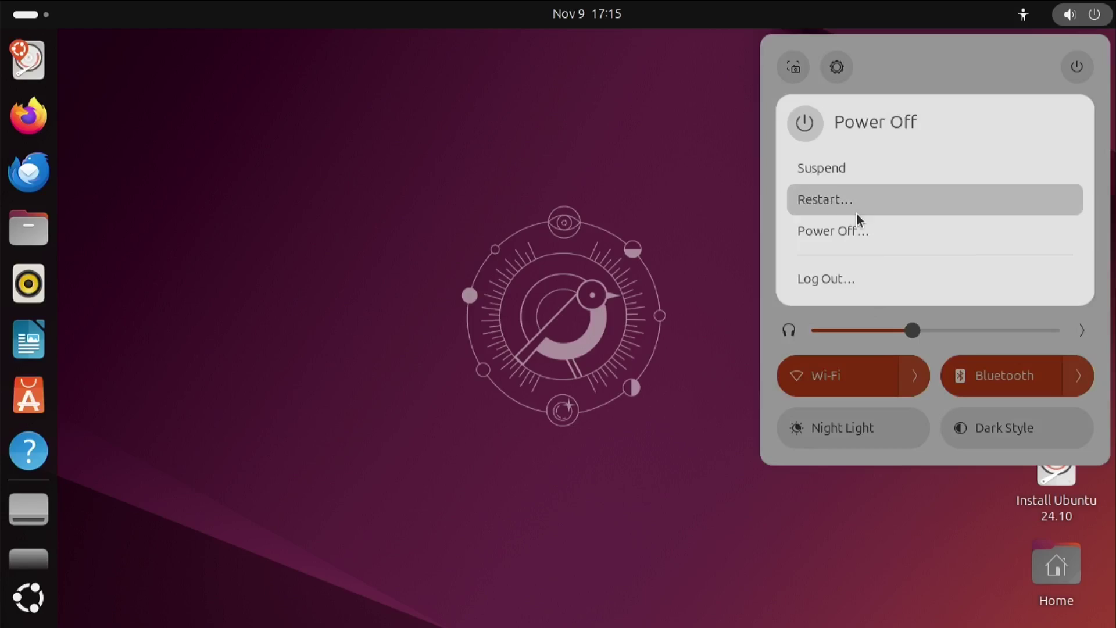
click(856, 213)
click(614, 364)
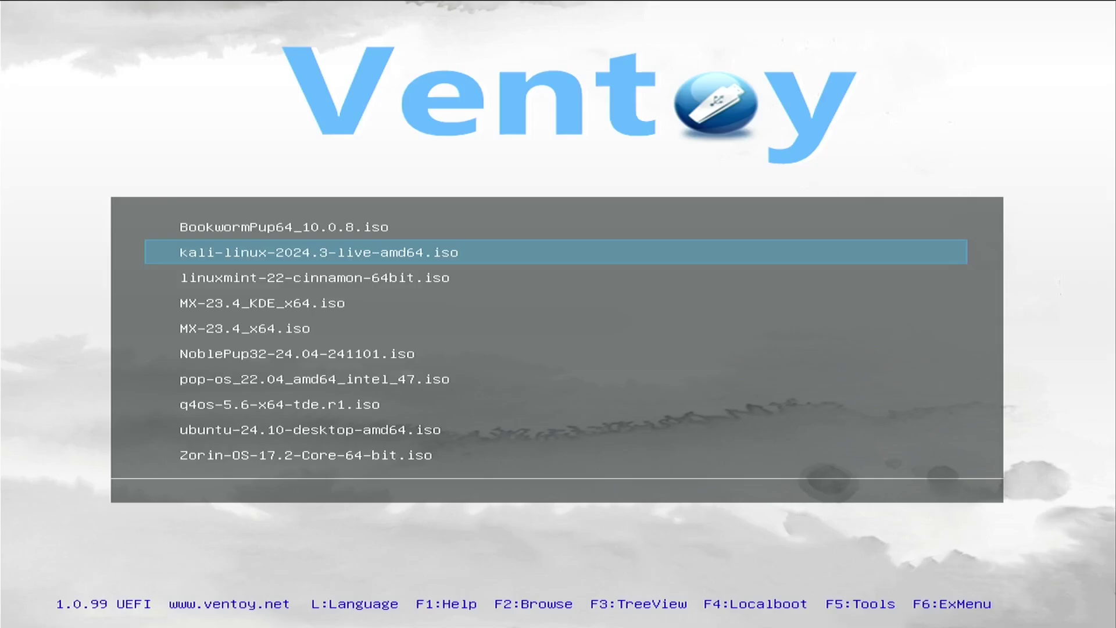
Boot the kali-linux-2024.3-live-amd64 ISO from the Ventoy menu.
key(Return)
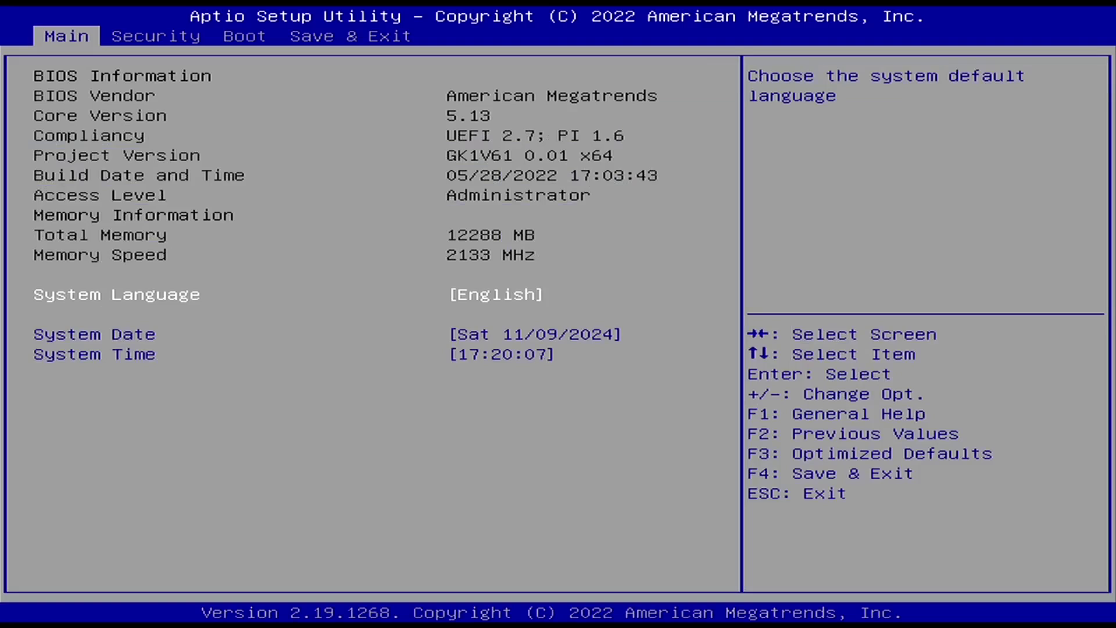
Go to the Boot tab and open UEFI Hard Disk Drive BBS Priorities.
key(Right)
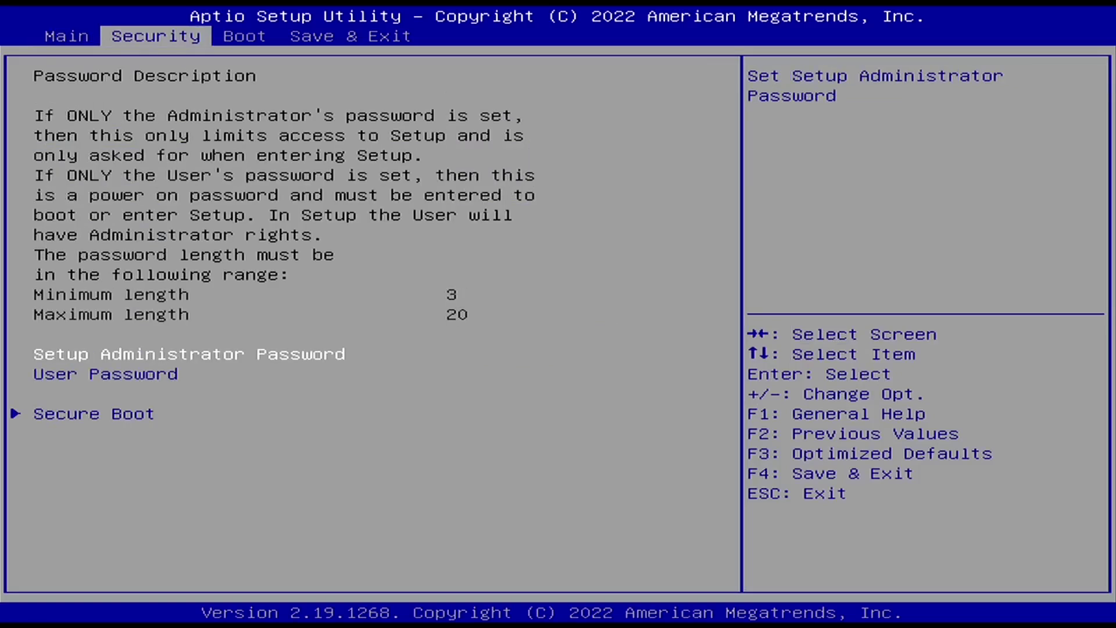
key(Right)
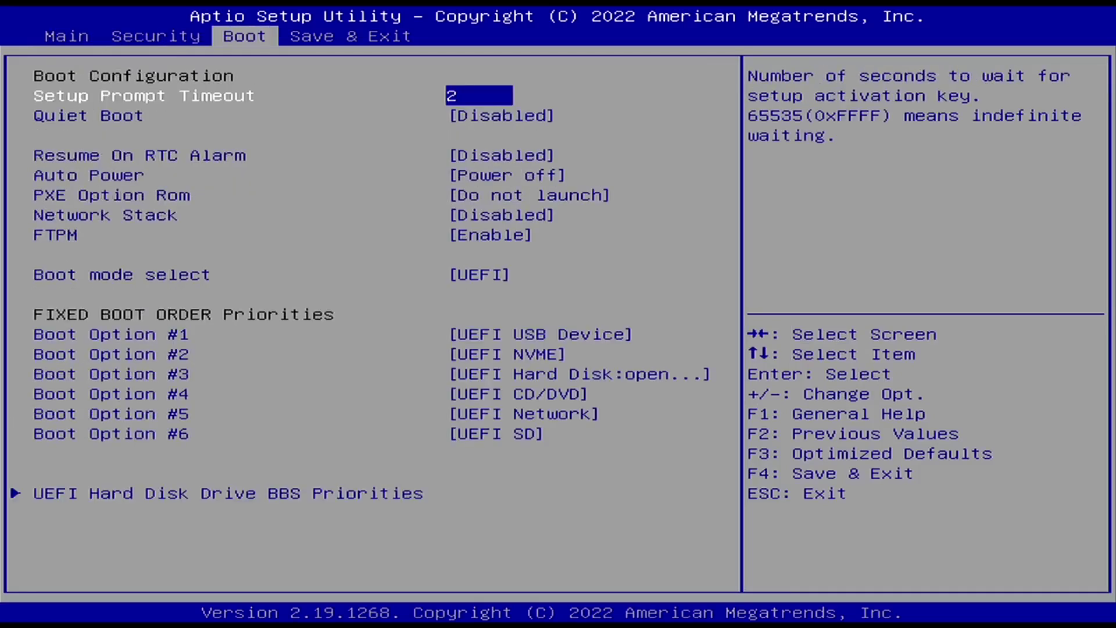
key(Down)
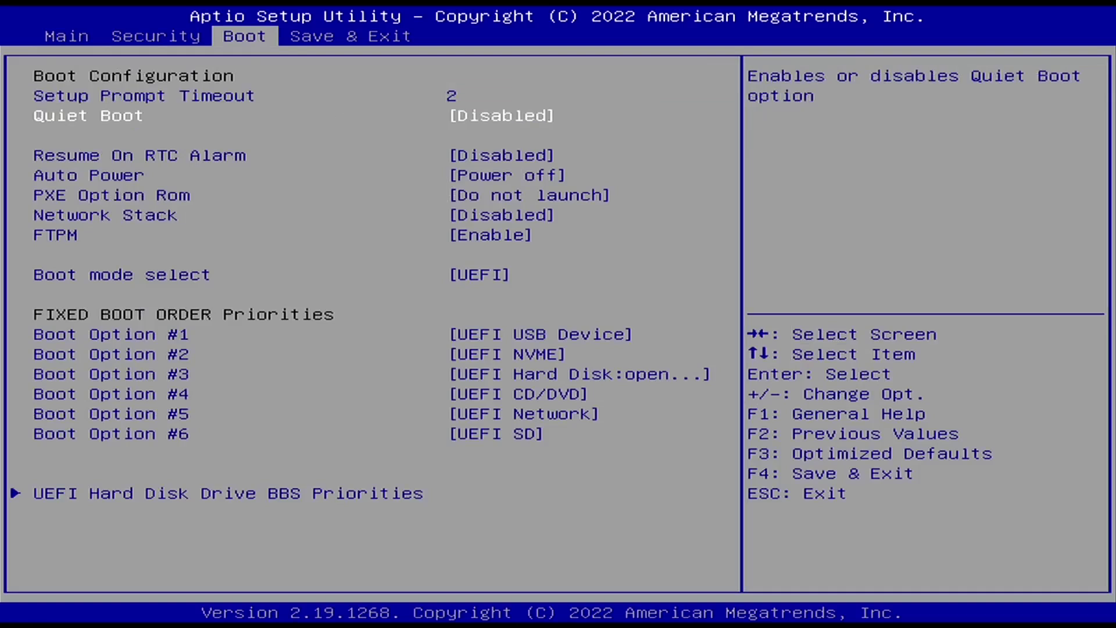
key(Down)
key(Down)
key(Down)
key(Down)
key(Down)
key(Down)
key(Down)
key(Down)
key(Down)
key(Down)
key(Down)
key(Down)
key(Down)
key(Return)
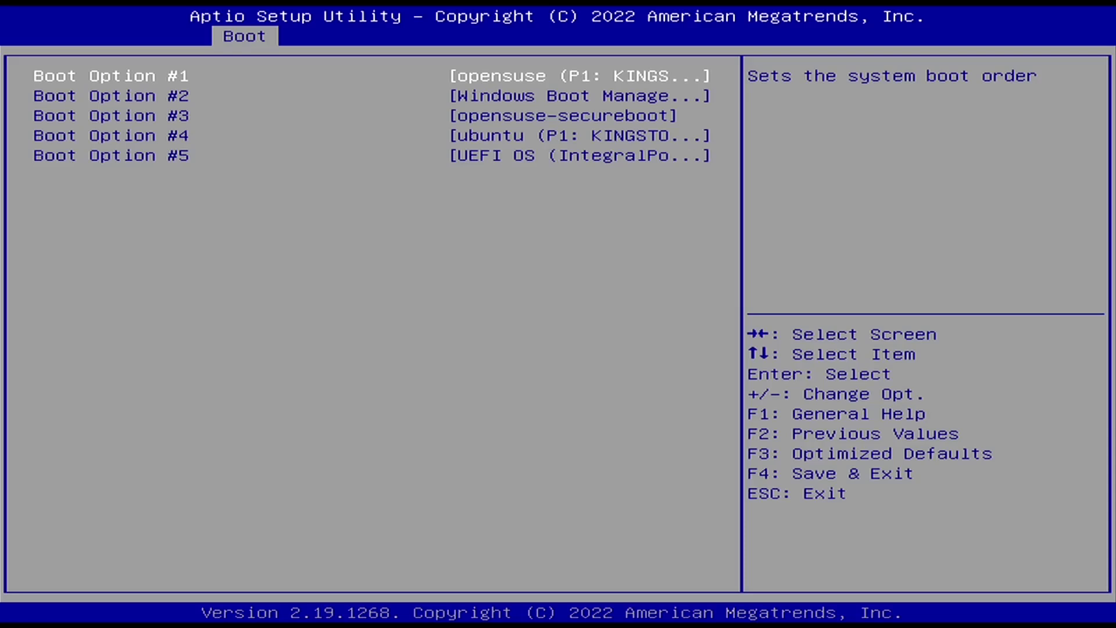
Move the UEFI OS portable SSD up to Boot Option #1.
key(Return)
key(Down)
key(Down)
key(Down)
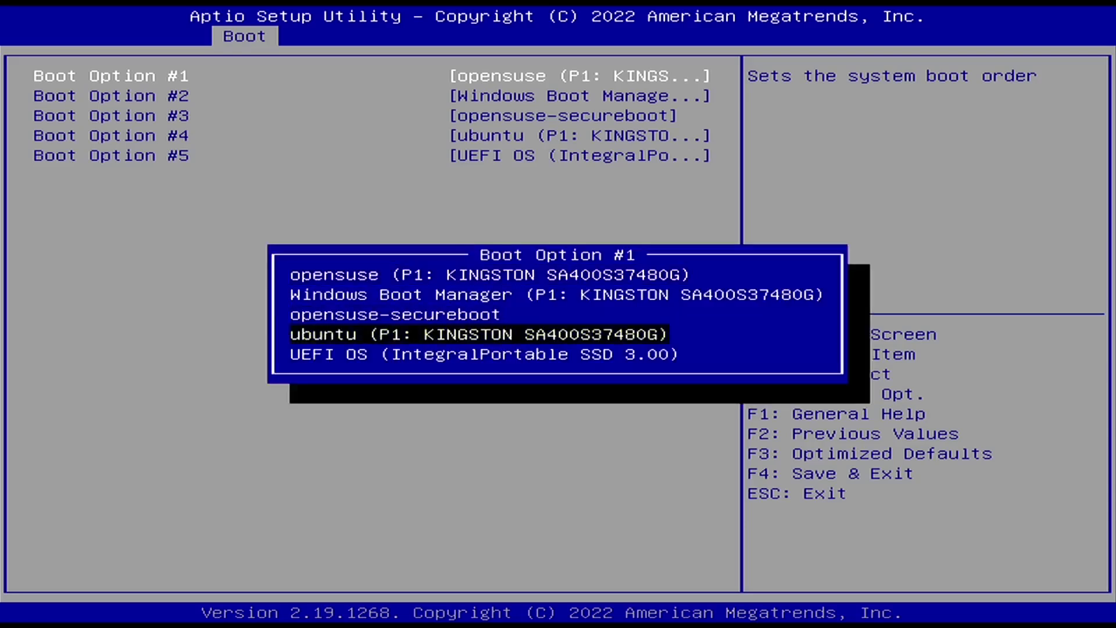
key(Down)
key(Escape)
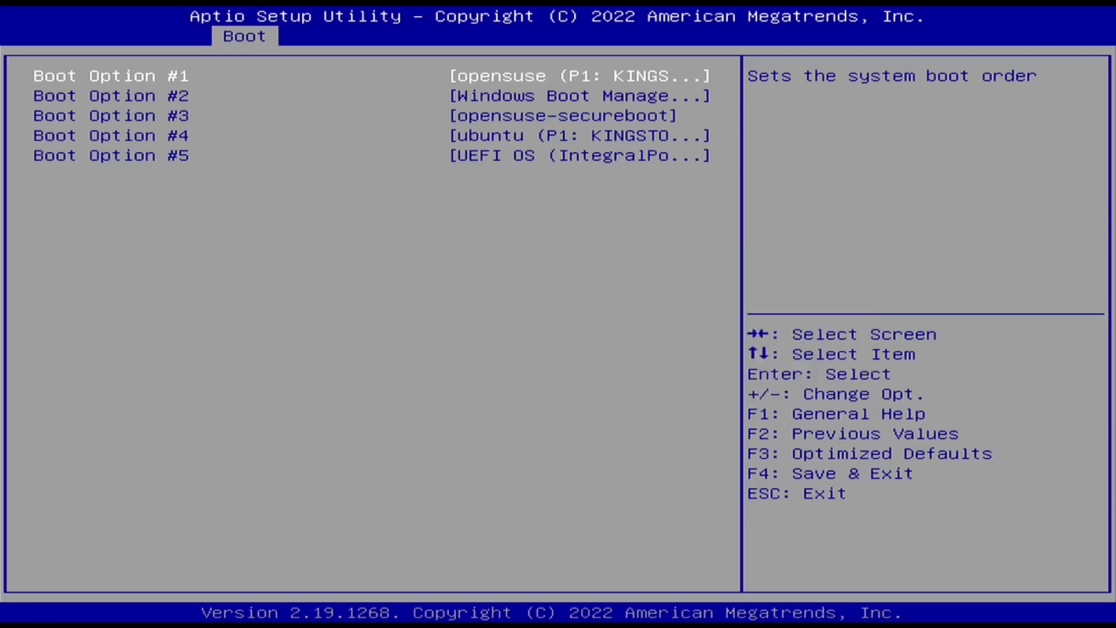
key(minus)
key(Down)
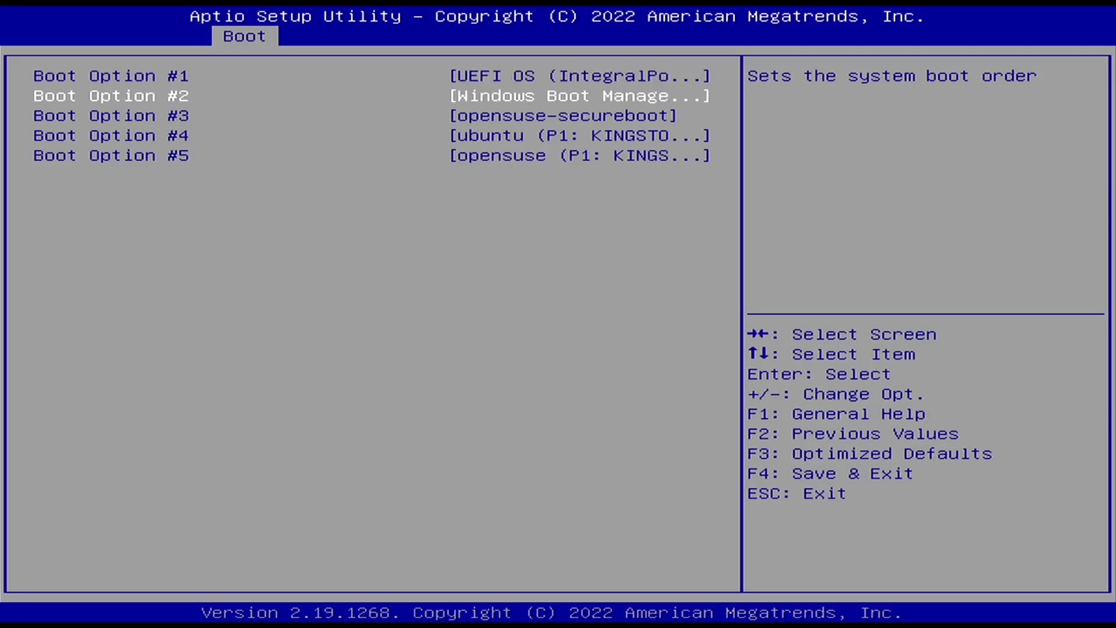
Set Boot Option #2 to opensuse and Boot Option #3 to Windows Boot Manager.
key(Return)
key(Up)
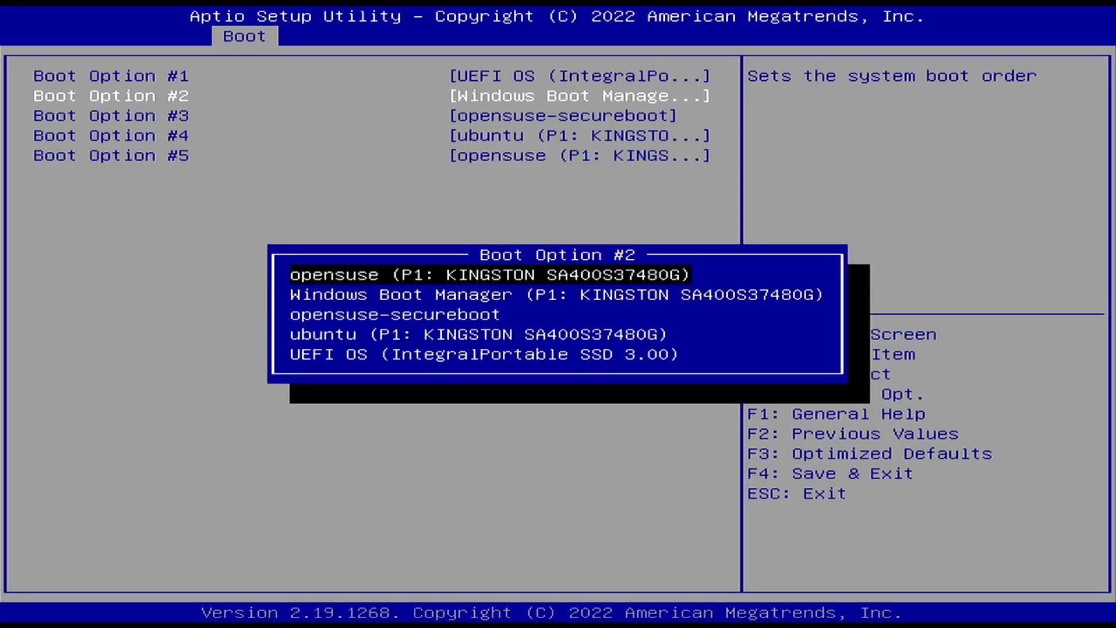
key(Return)
key(Down)
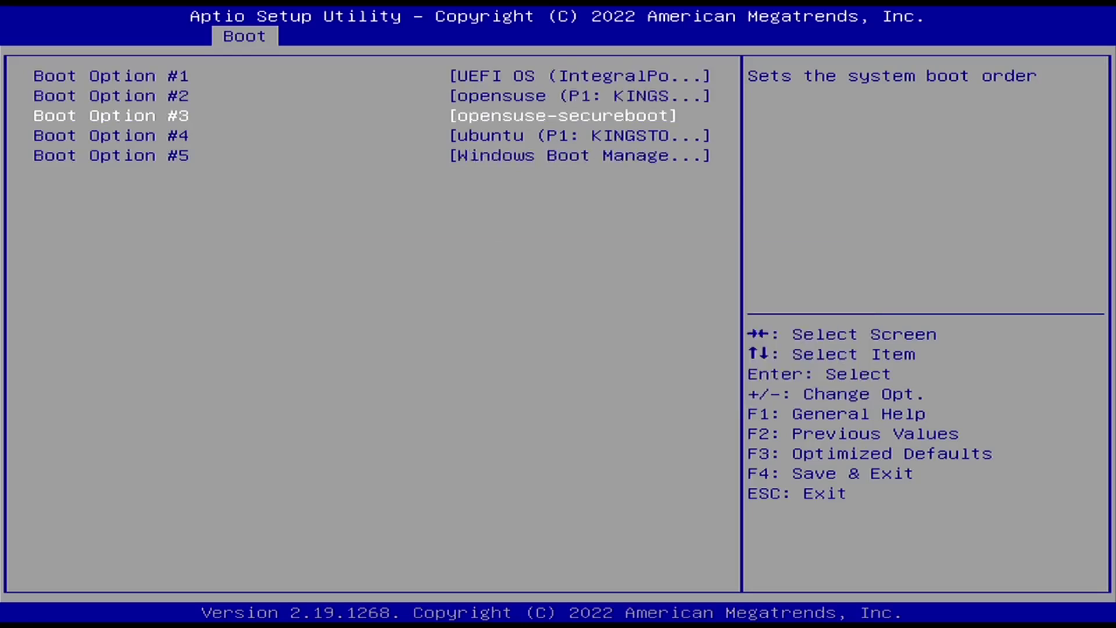
key(Return)
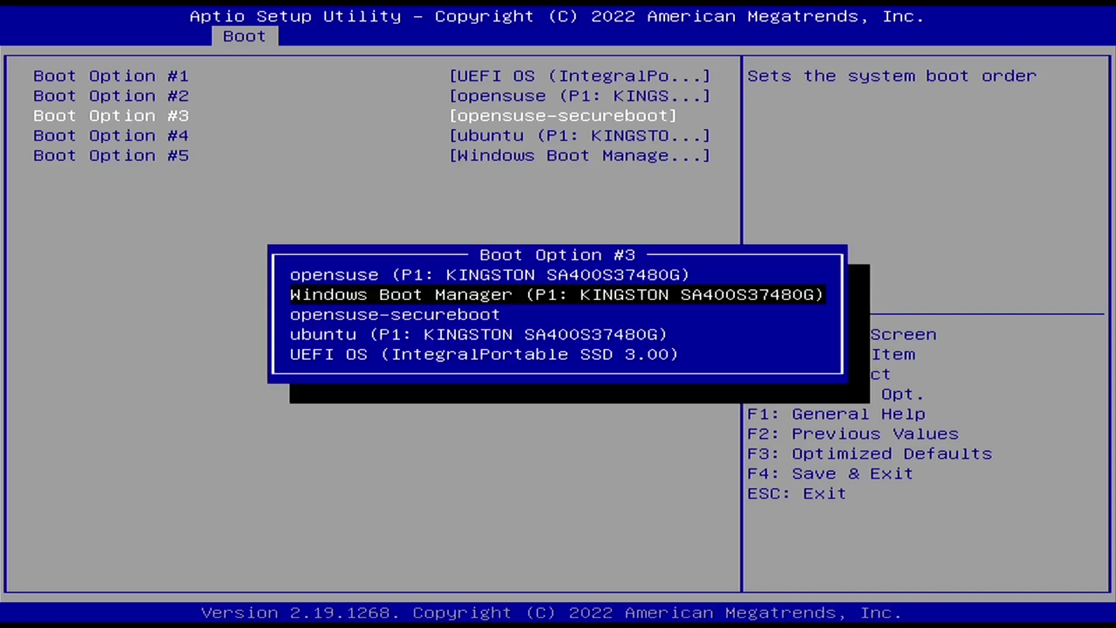
key(Return)
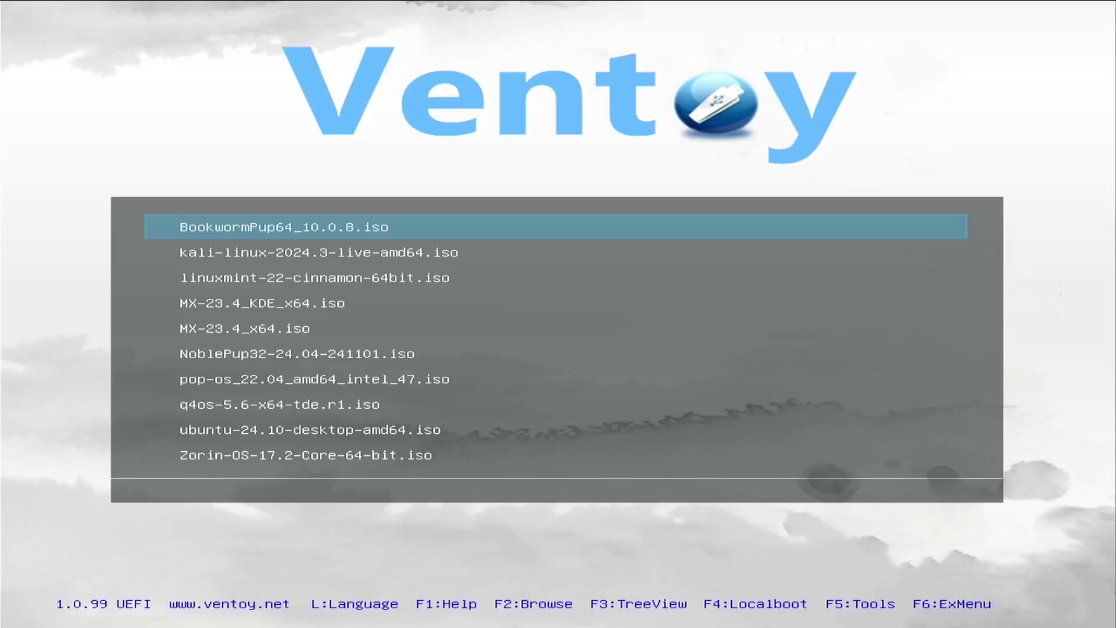
Move down the Ventoy ISO list to q4os-5.6-x64-tde.r1.iso.
key(Down)
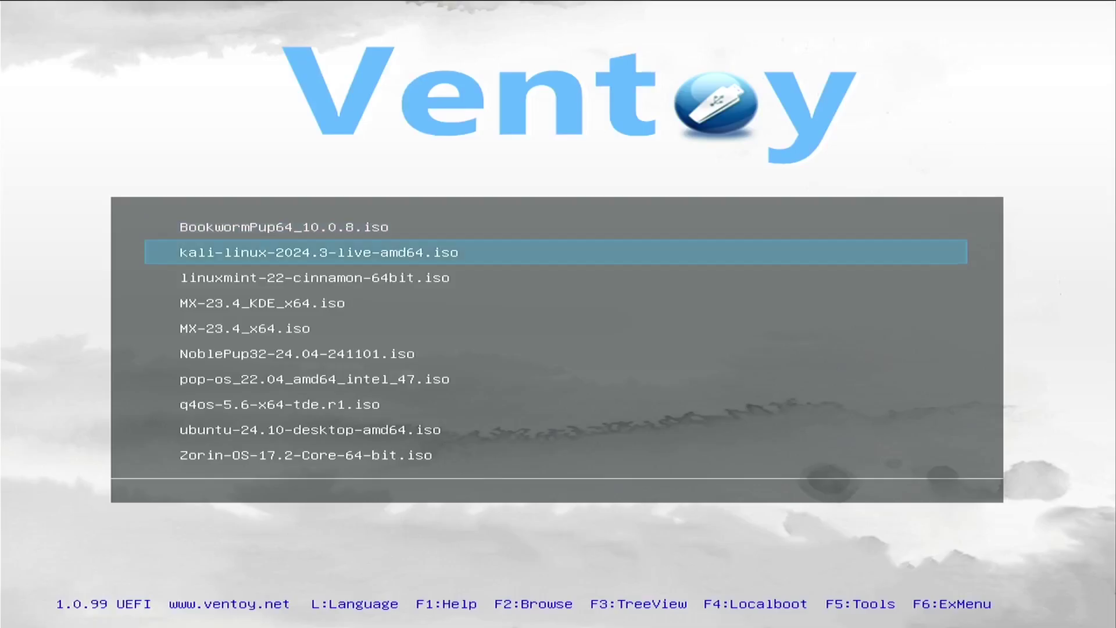
key(Down)
key(Down)
key(Down)
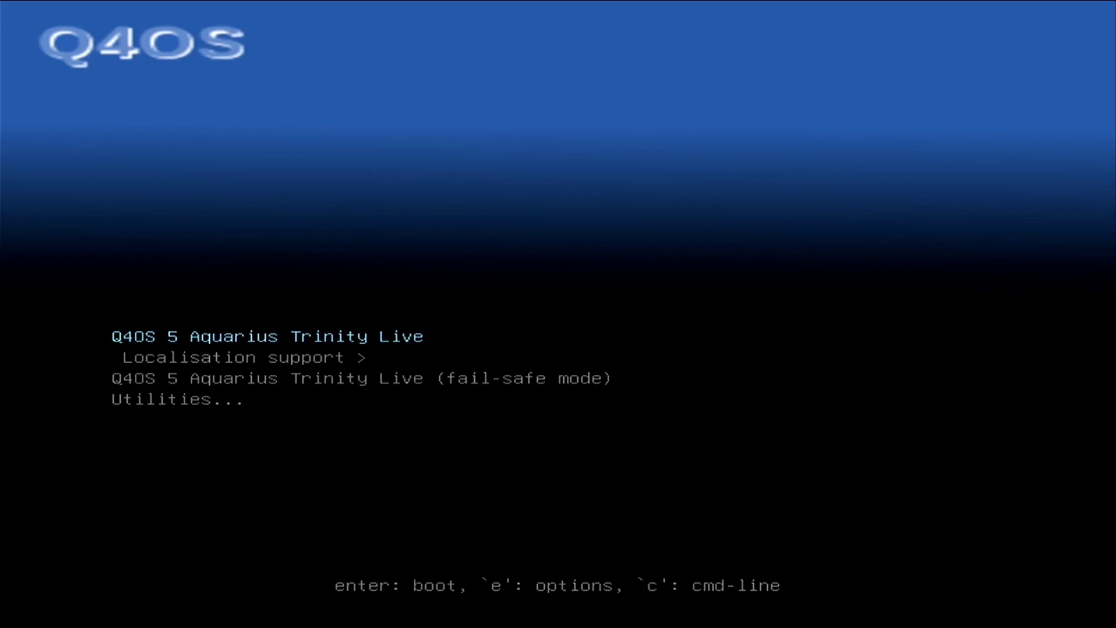
Boot Q4OS 5 Aquarius Trinity Live and let it load to the Welcome screen.
key(Return)
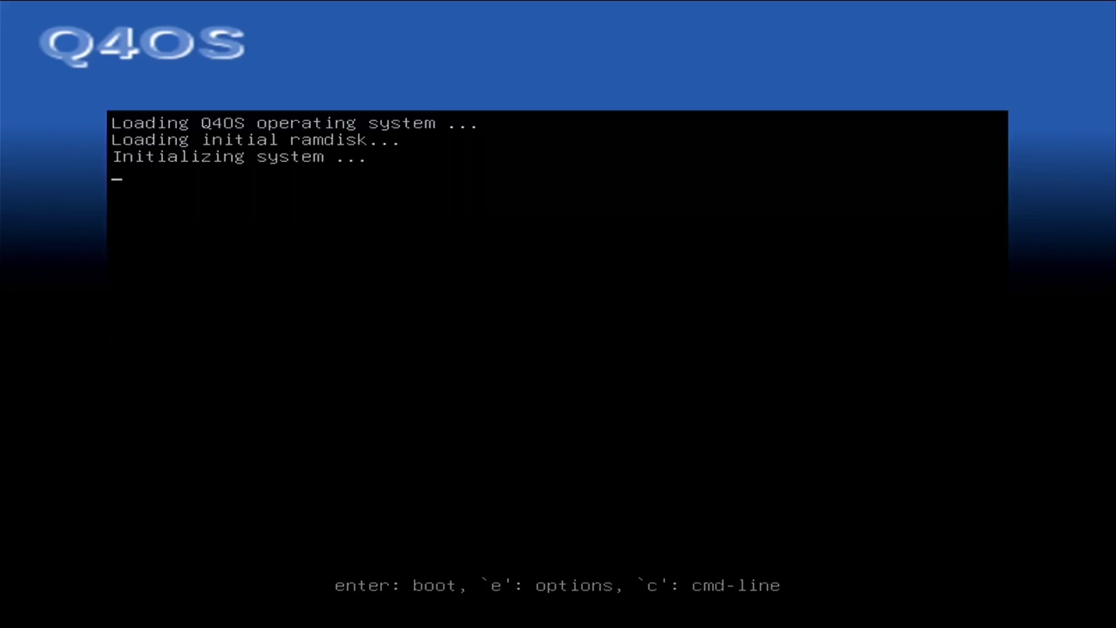